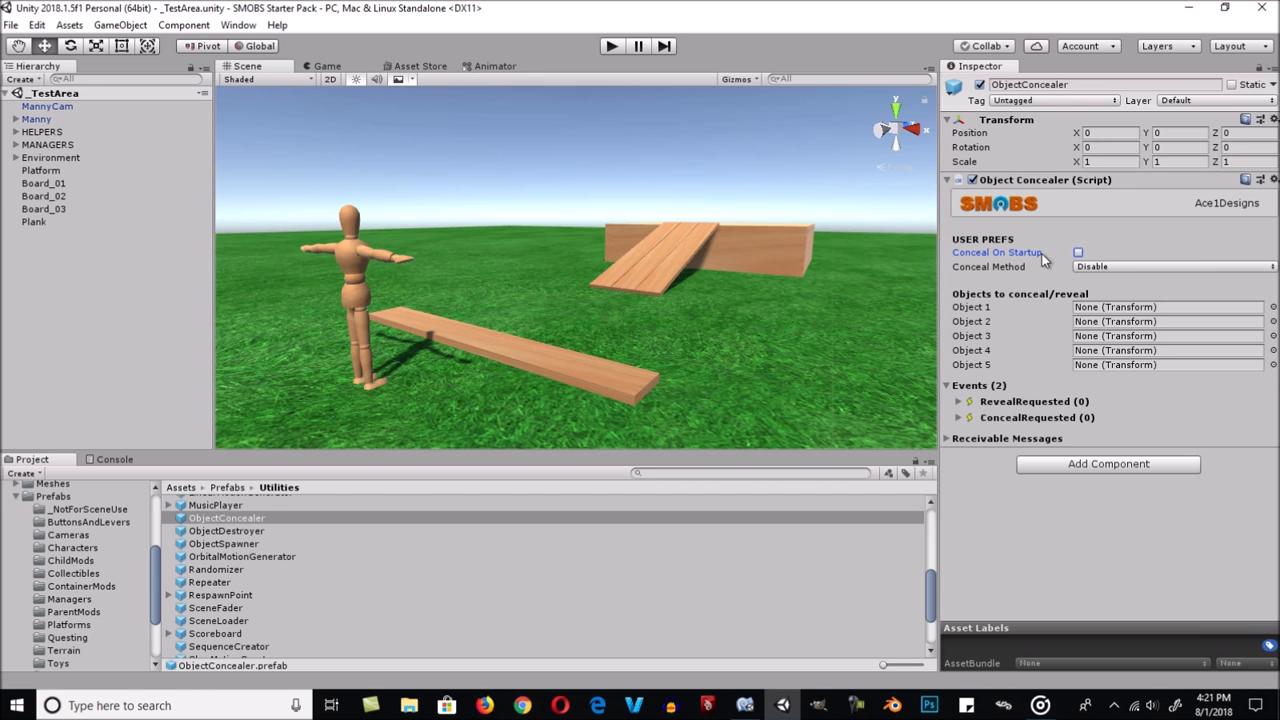
Review the ObjectConcealer prefab's conceal methods, its five object slots, and its RevealRequested and ConcealRequested event lists.
{"action": "mouse_move", "coordinate": [1035, 267]}
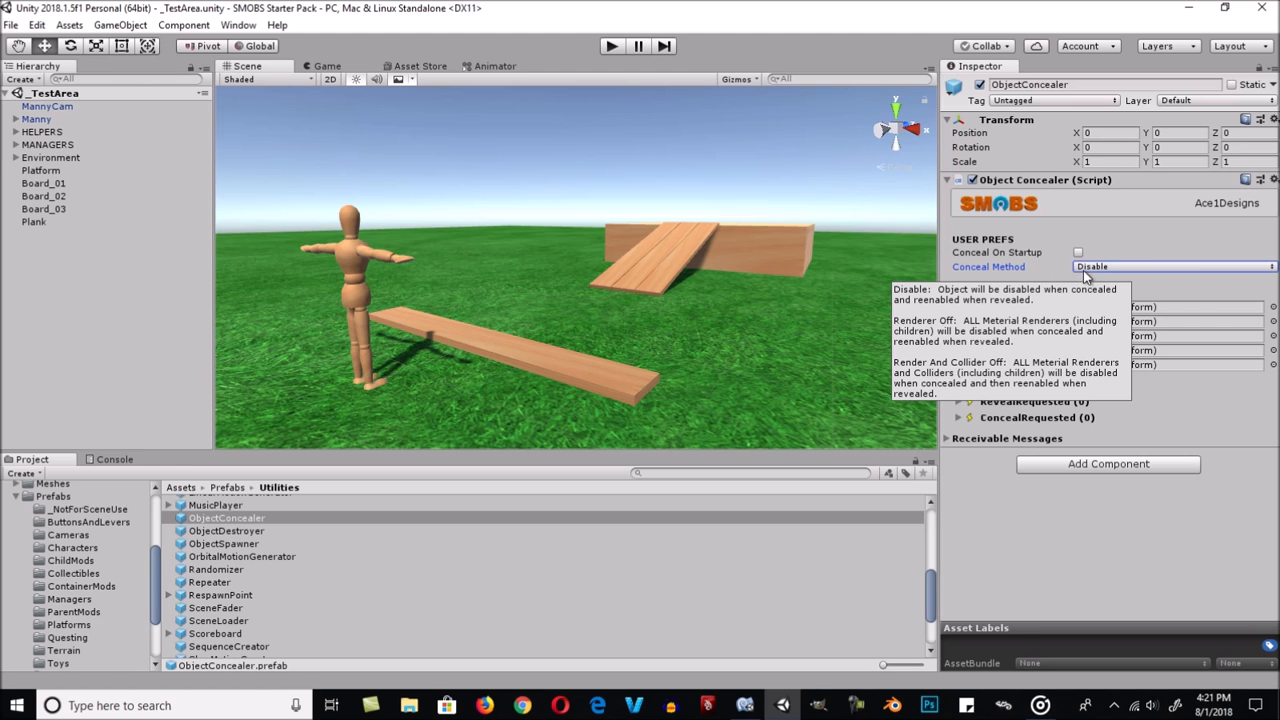
{"action": "left_click", "coordinate": [1090, 267]}
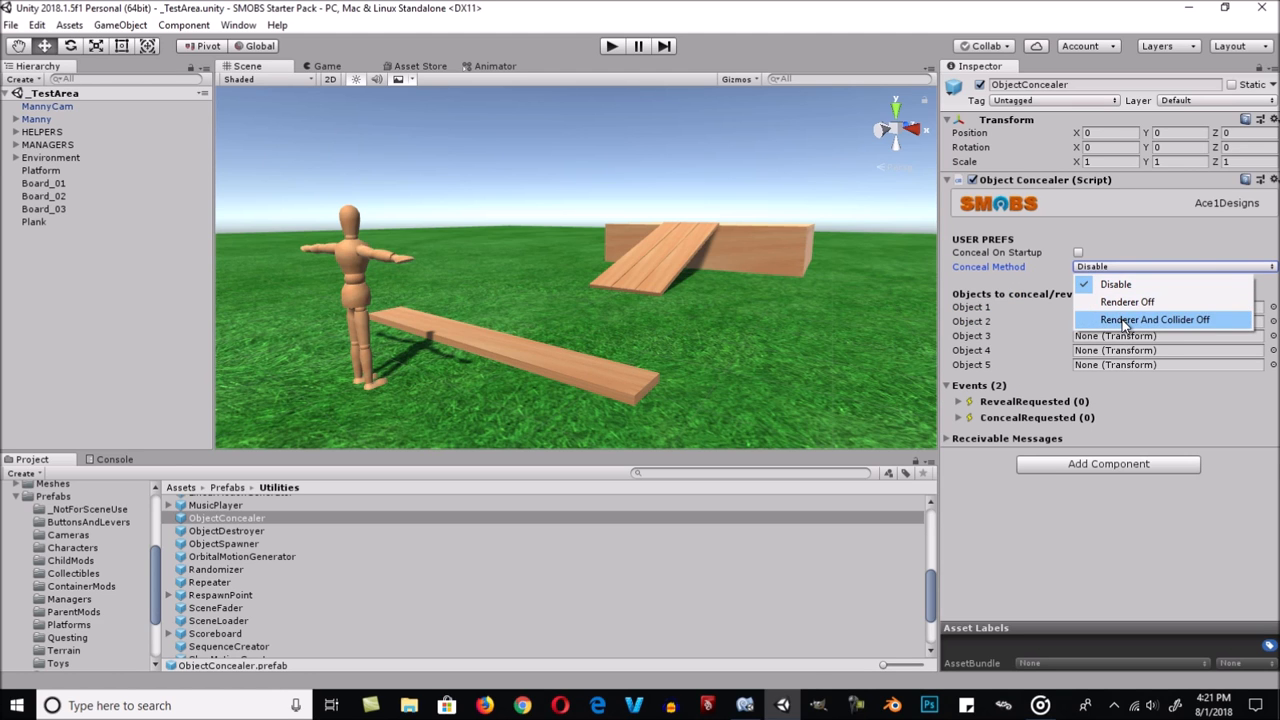
{"action": "left_click", "coordinate": [1110, 284]}
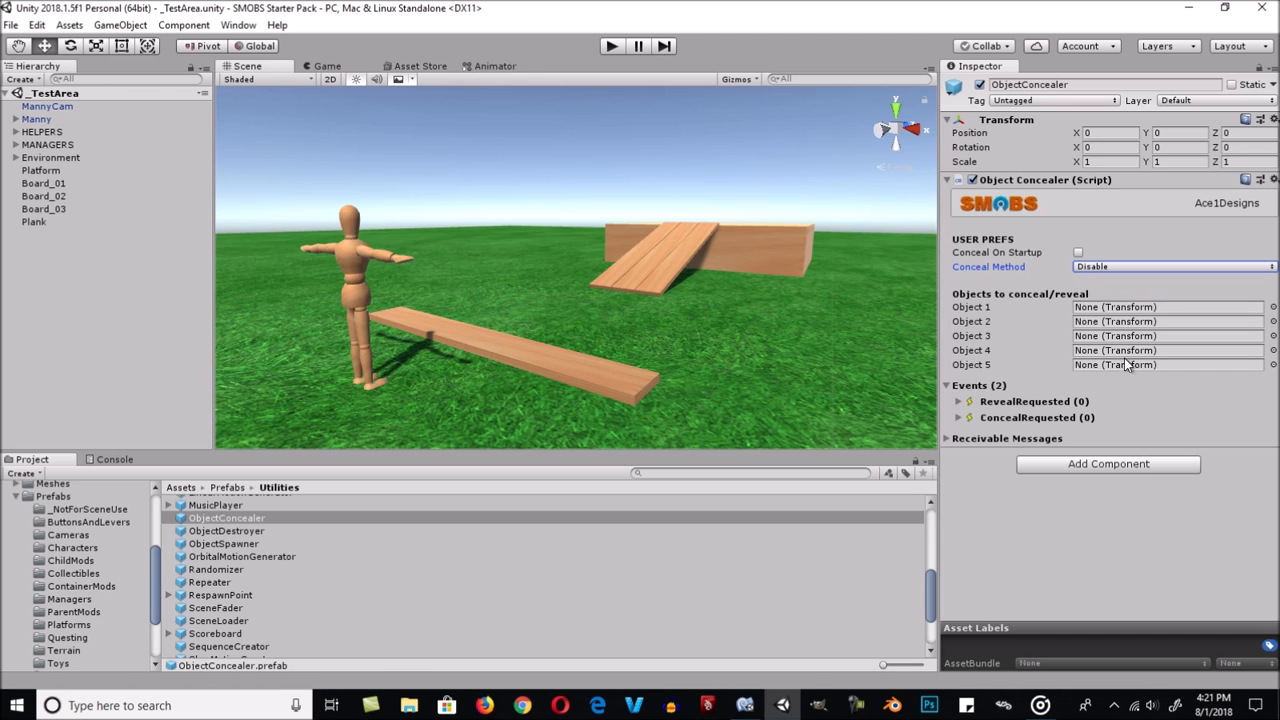
{"action": "left_click", "coordinate": [1046, 308]}
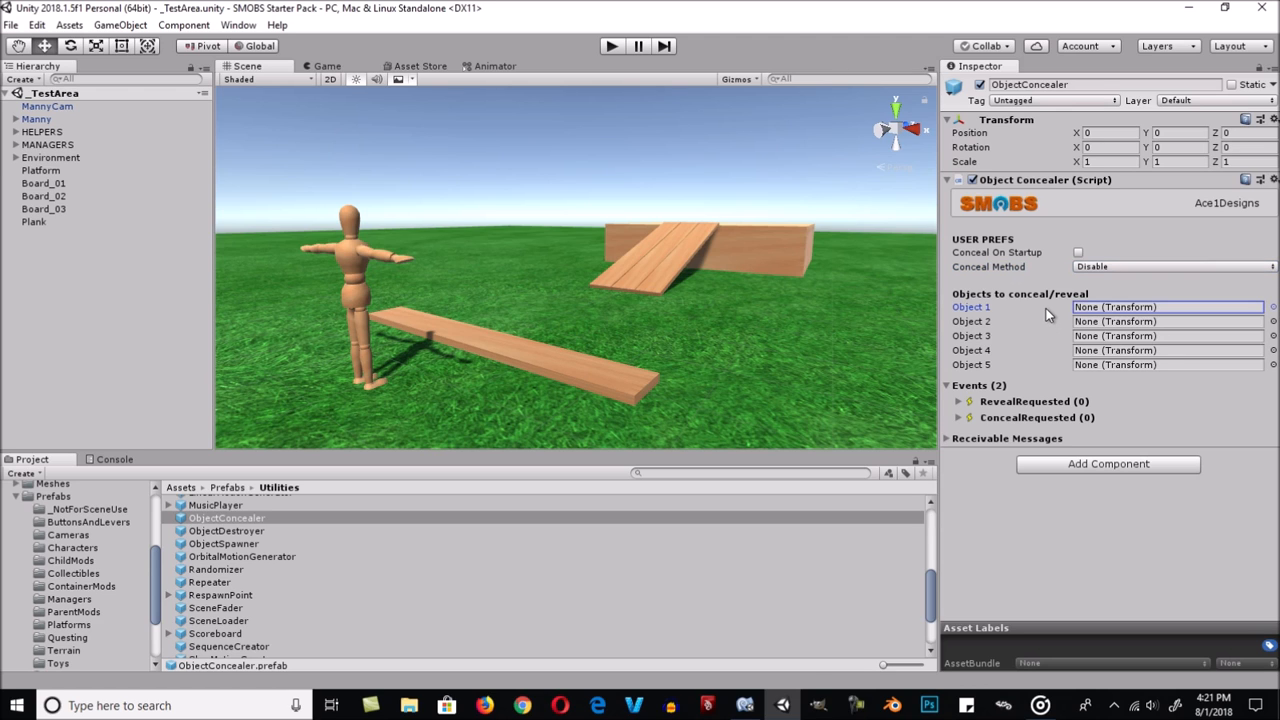
{"action": "left_click", "coordinate": [1124, 321]}
{"action": "left_click", "coordinate": [1128, 336]}
{"action": "left_click", "coordinate": [1133, 351]}
{"action": "left_click", "coordinate": [1134, 366]}
{"action": "left_click", "coordinate": [1131, 309]}
{"action": "left_click", "coordinate": [959, 401]}
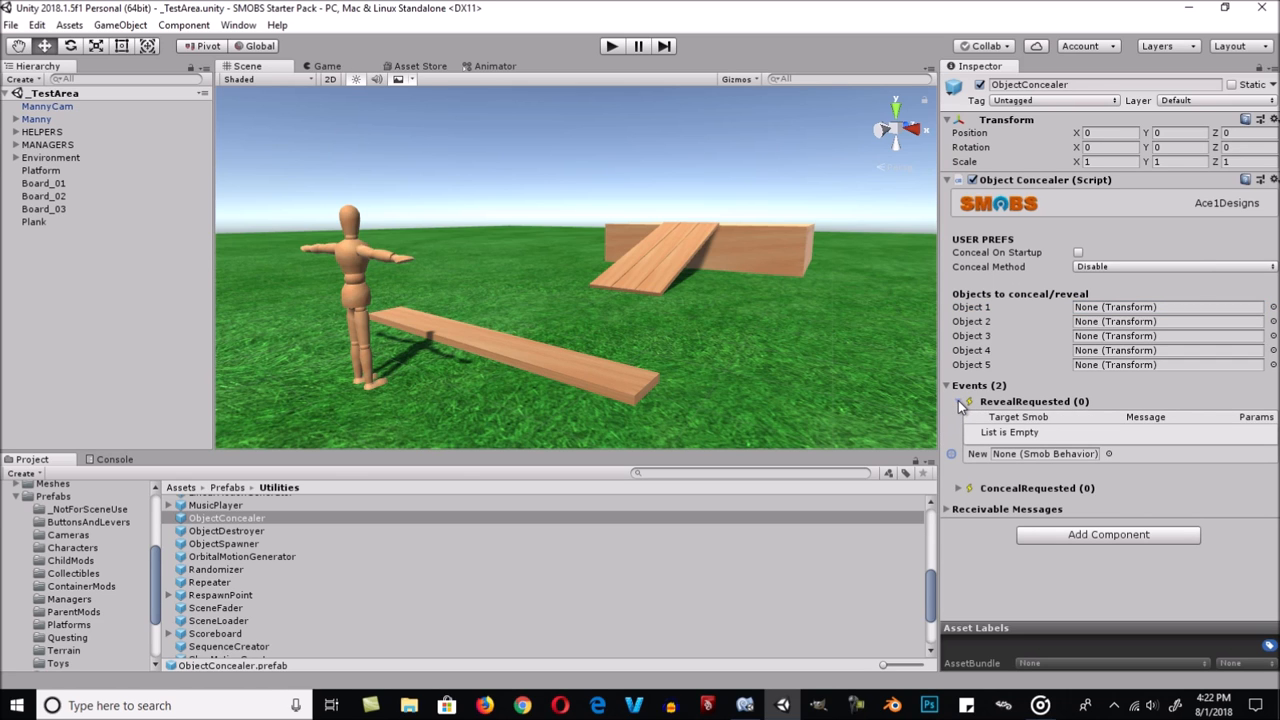
{"action": "left_click", "coordinate": [958, 400]}
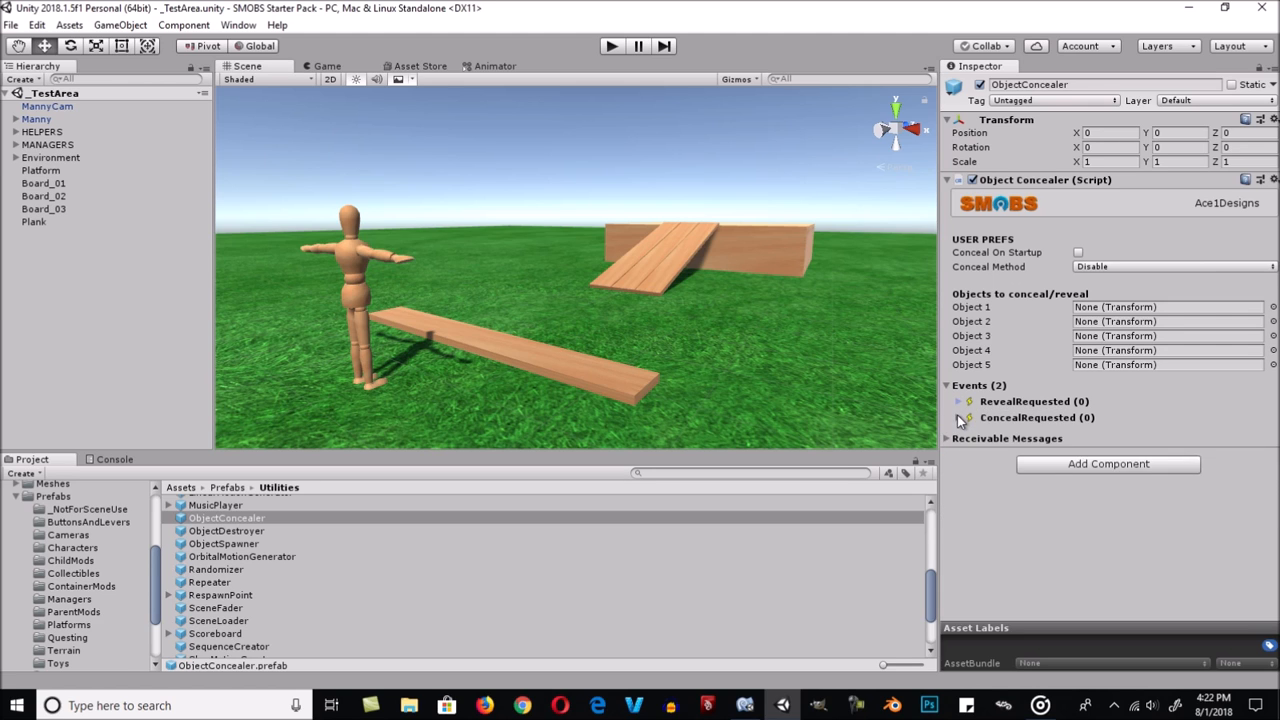
{"action": "left_click", "coordinate": [957, 417]}
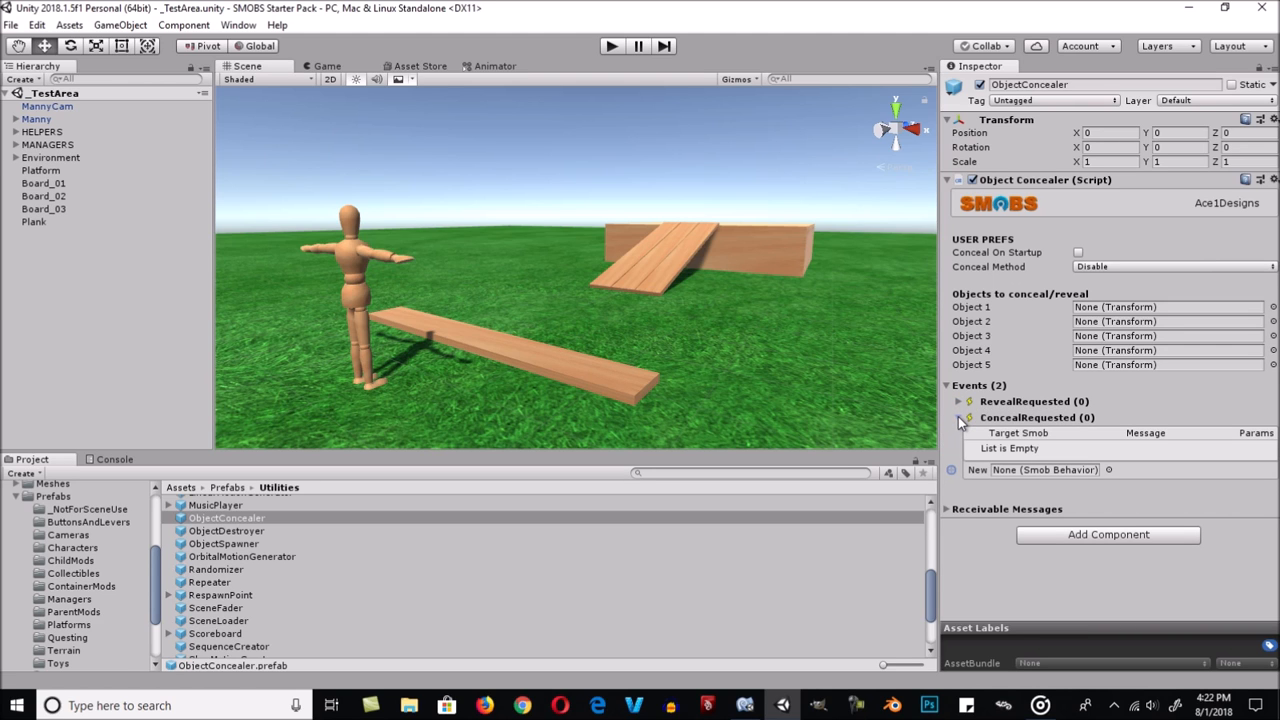
{"action": "left_click", "coordinate": [958, 417]}
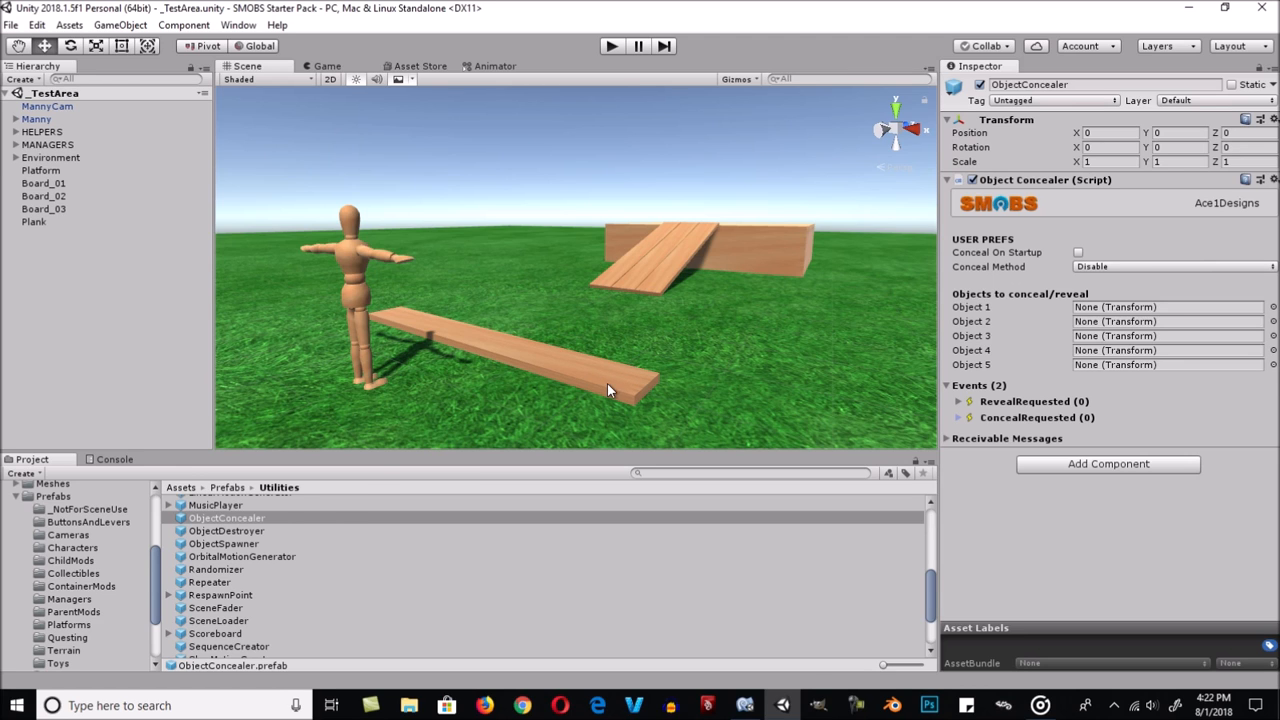
Add the ObjectConcealer prefab from the Utilities folder to the _TestArea scene hierarchy.
{"action": "left_click", "coordinate": [266, 517]}
{"action": "scroll", "coordinate": [255, 532], "scroll_direction": "up", "scroll_amount": 3}
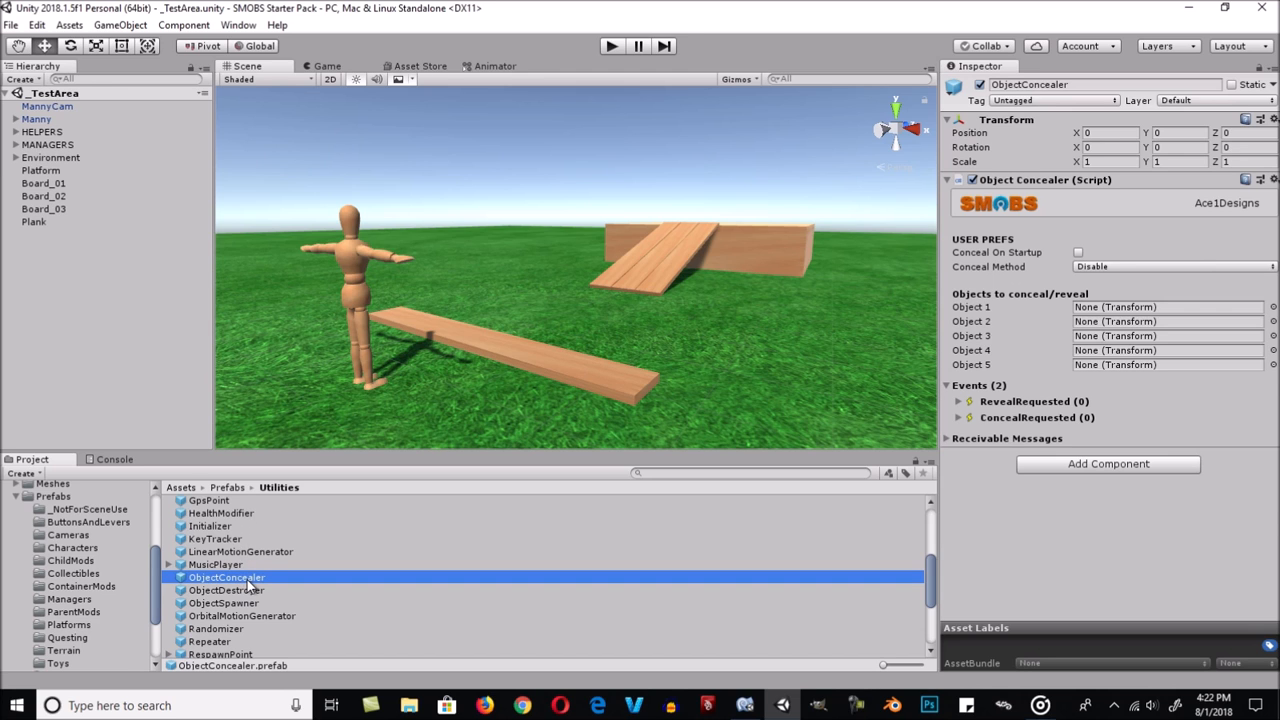
{"action": "left_click_drag", "start_coordinate": [250, 587], "coordinate": [82, 297]}
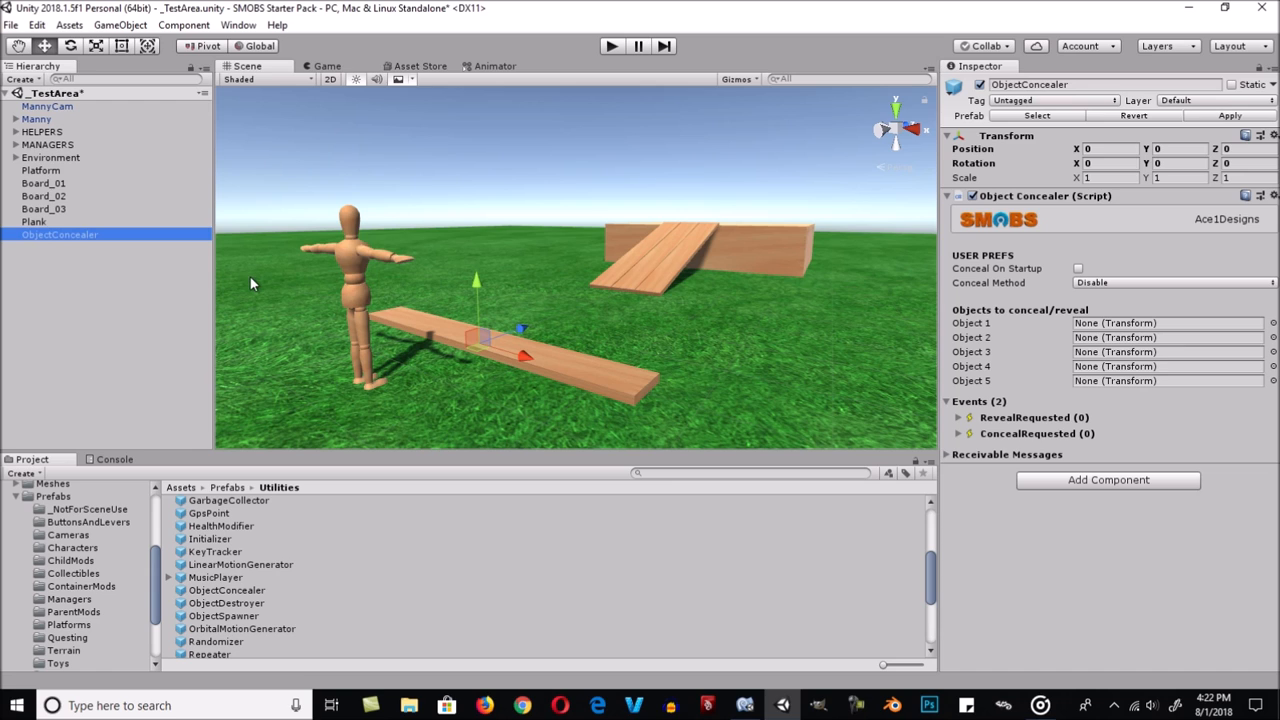
Enable Conceal On Startup on the scene's ObjectConcealer and choose Disable as its conceal method.
{"action": "left_click", "coordinate": [1078, 268]}
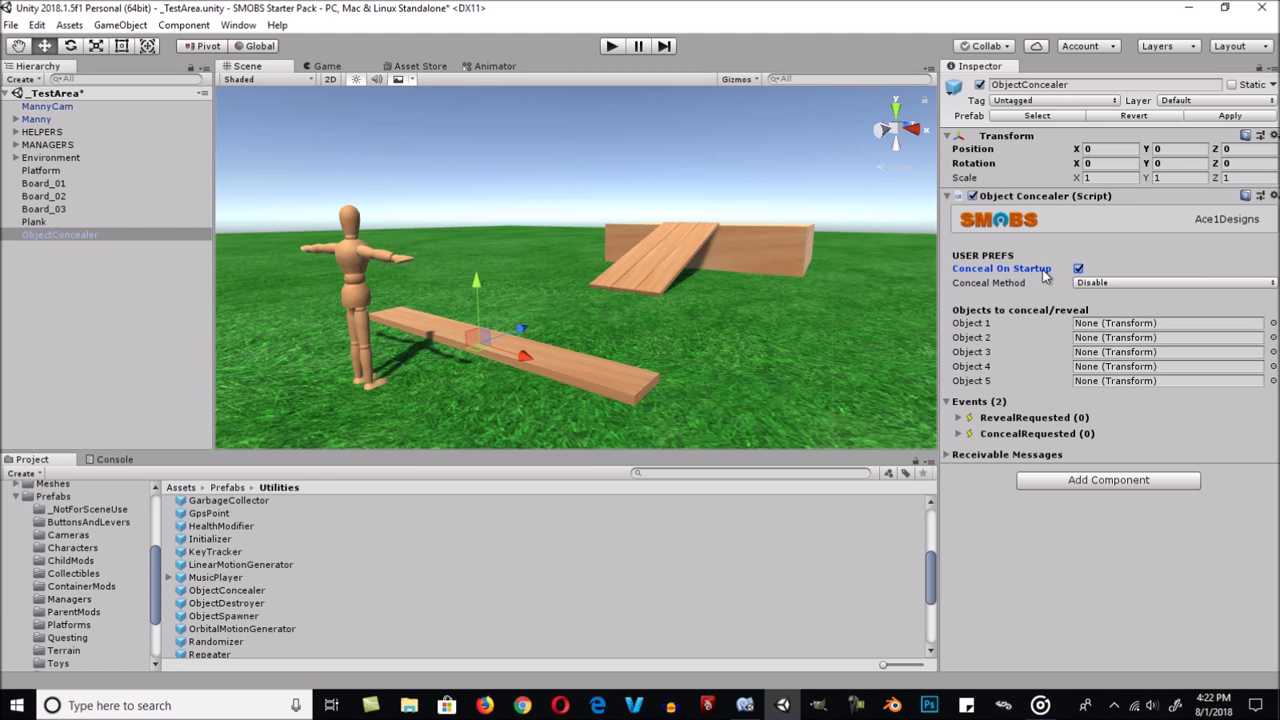
{"action": "left_click", "coordinate": [1100, 284]}
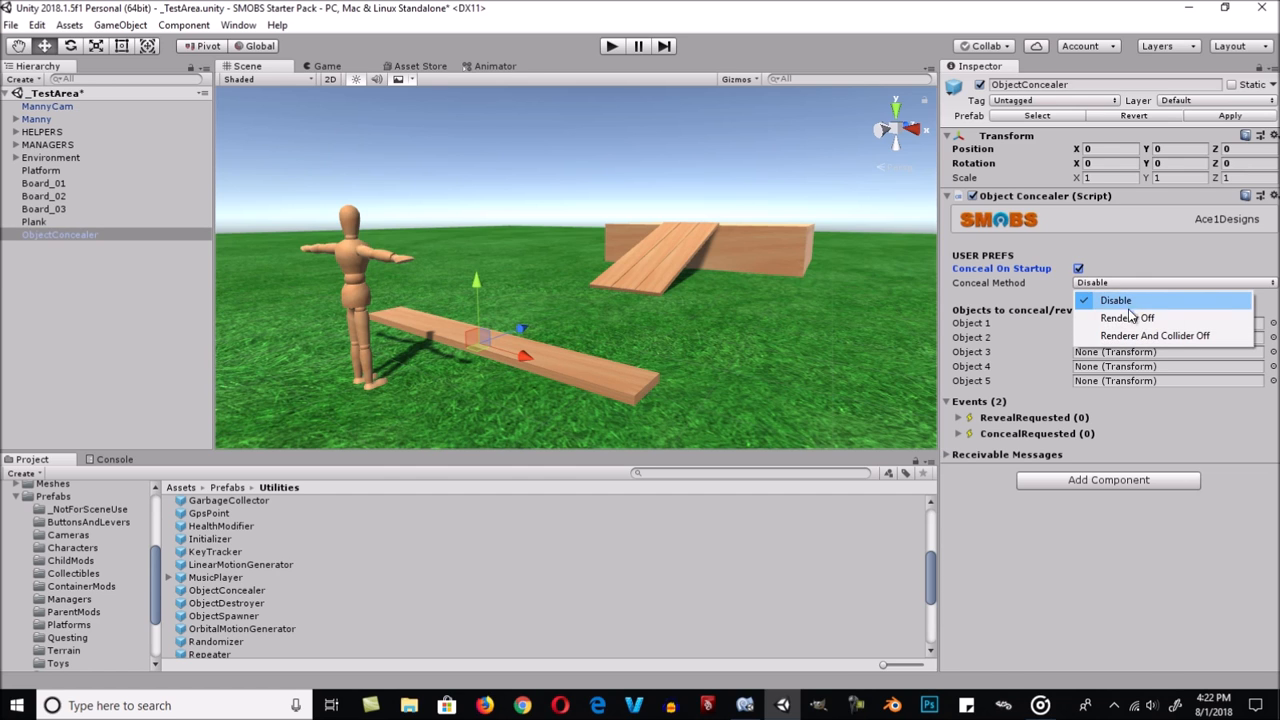
{"action": "left_click", "coordinate": [1120, 300]}
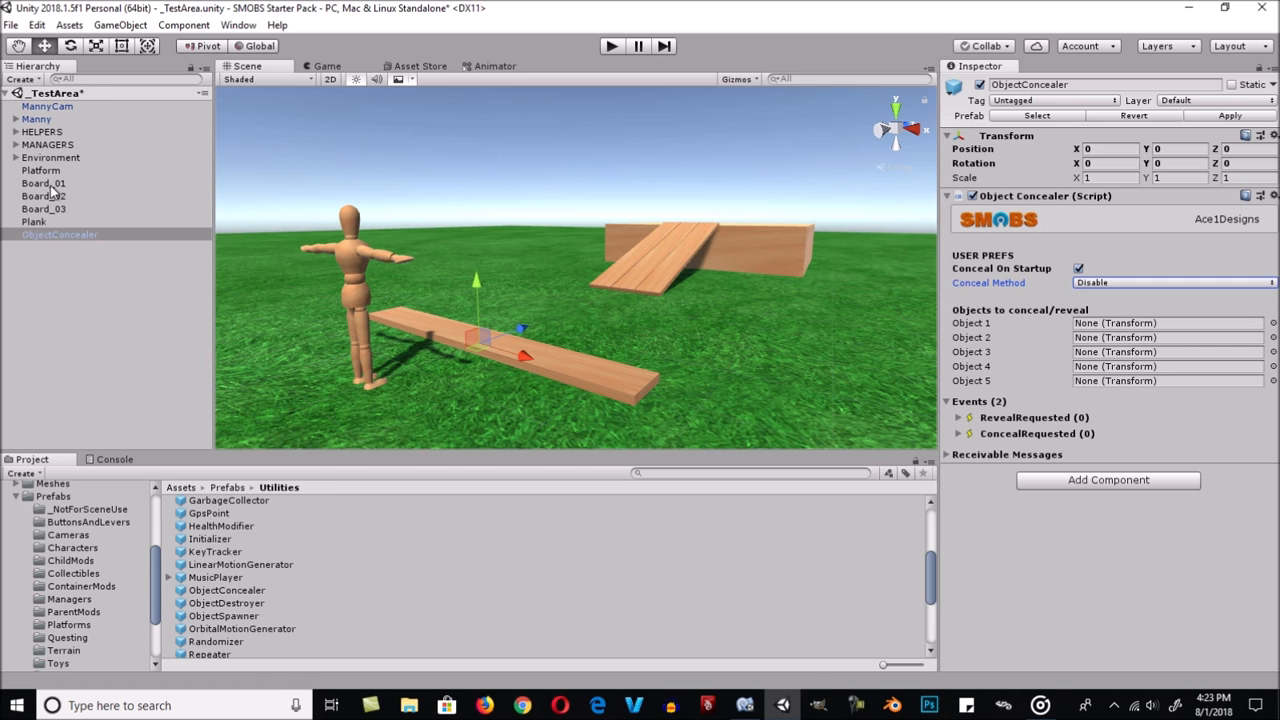
Assign Board_01, Board_02 and Board_03 to the ObjectConcealer's Object 1, Object 2 and Object 3 slots.
{"action": "left_click_drag", "start_coordinate": [51, 184], "coordinate": [1100, 330]}
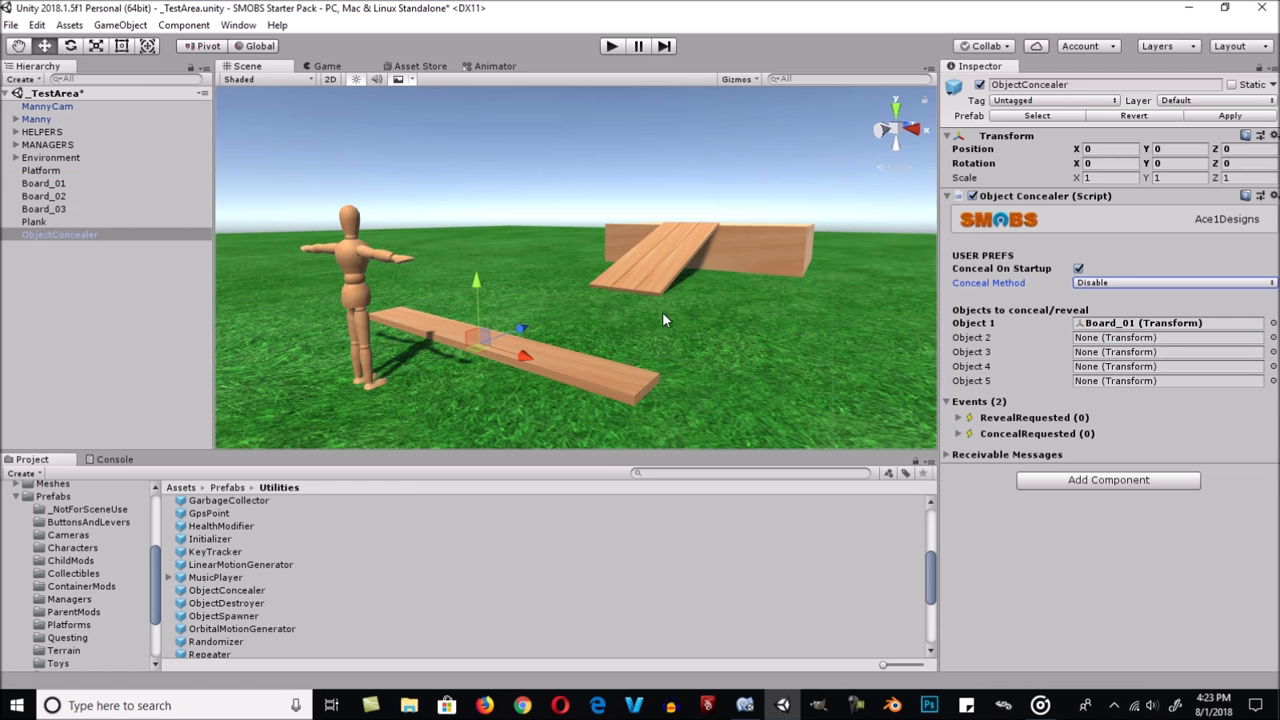
{"action": "left_click_drag", "start_coordinate": [69, 192], "coordinate": [1090, 340]}
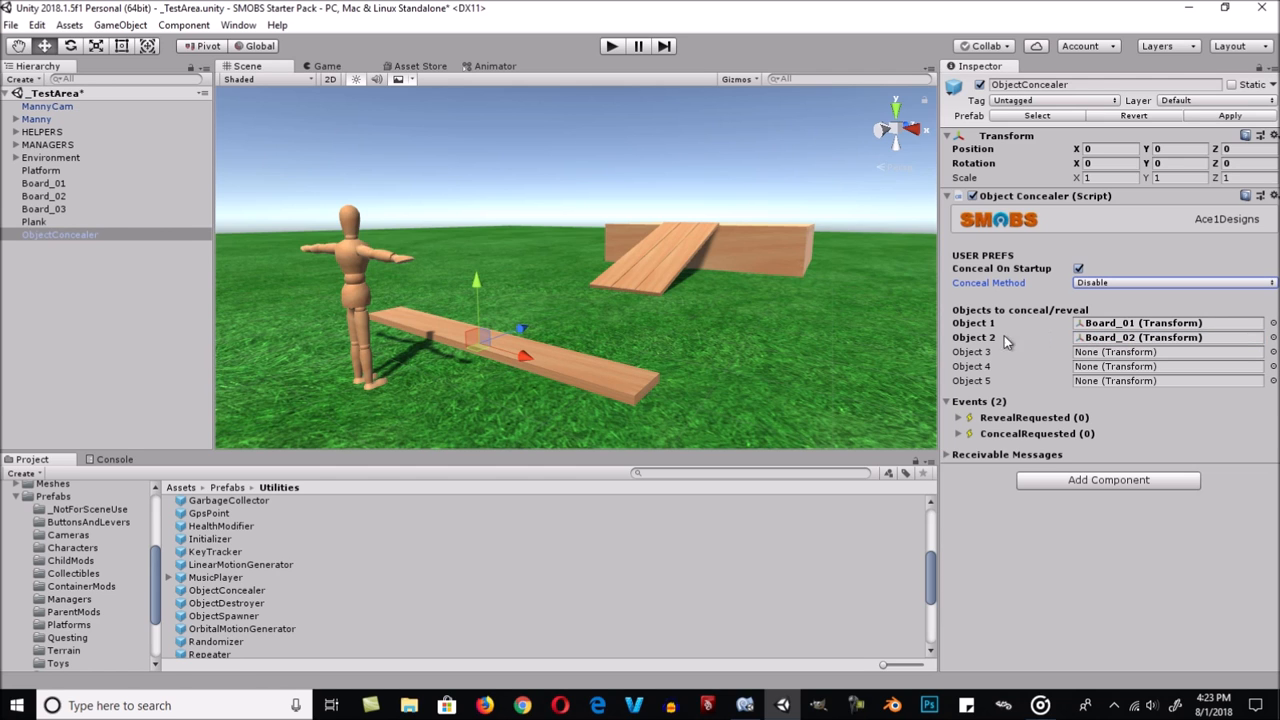
{"action": "left_click_drag", "start_coordinate": [62, 212], "coordinate": [1098, 354]}
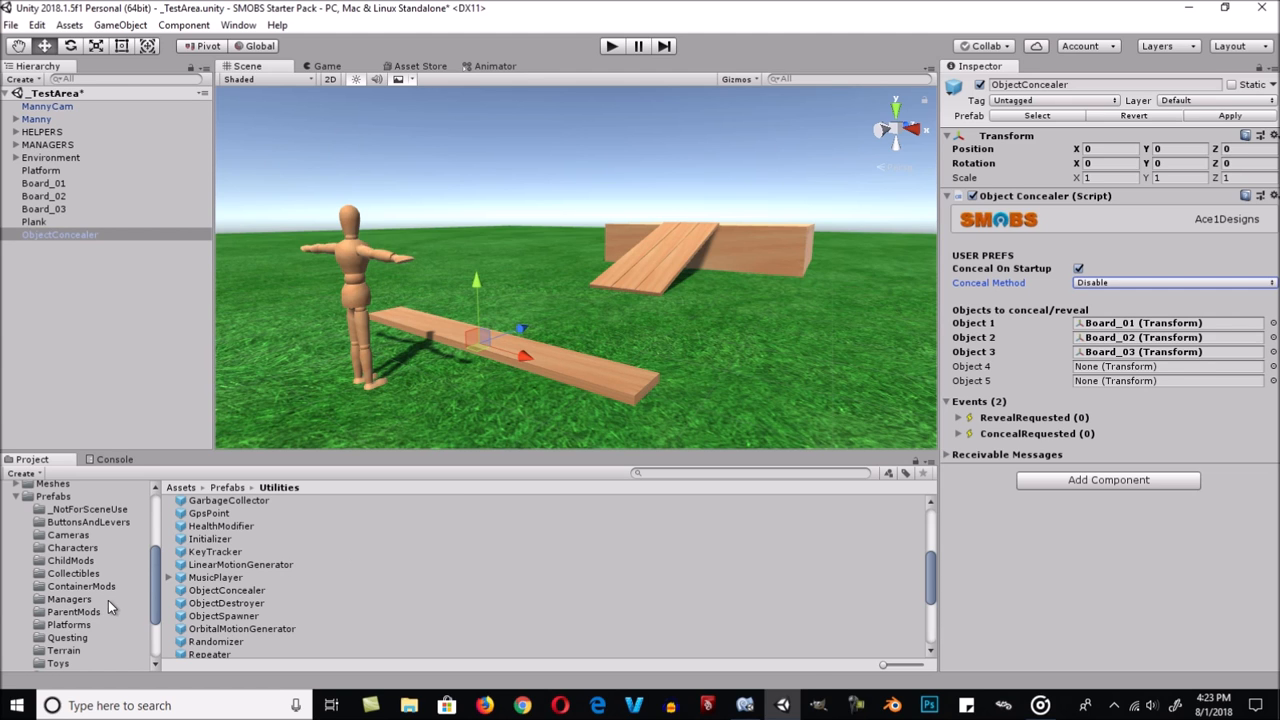
Add the DetectionArea_Box prefab from the Utilities folder to the scene hierarchy.
{"action": "scroll", "coordinate": [108, 600], "scroll_direction": "down", "scroll_amount": 2}
{"action": "left_click", "coordinate": [74, 640]}
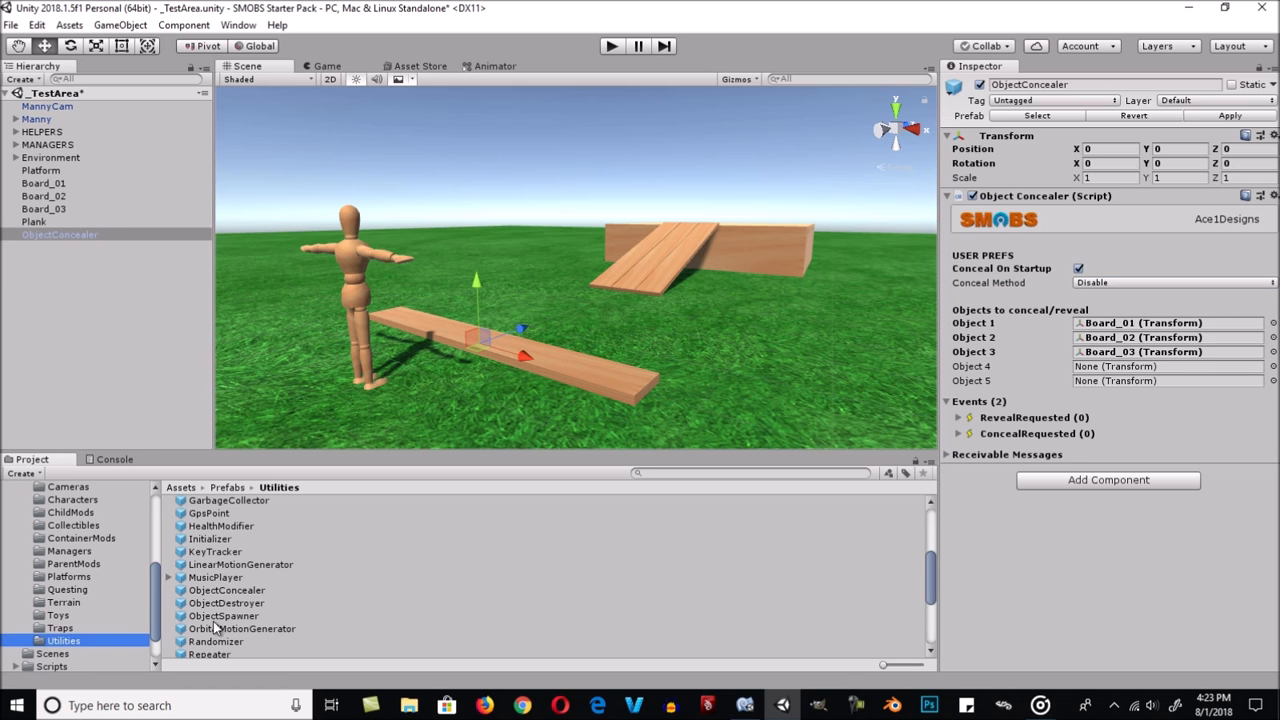
{"action": "scroll", "coordinate": [213, 621], "scroll_direction": "up", "scroll_amount": 3}
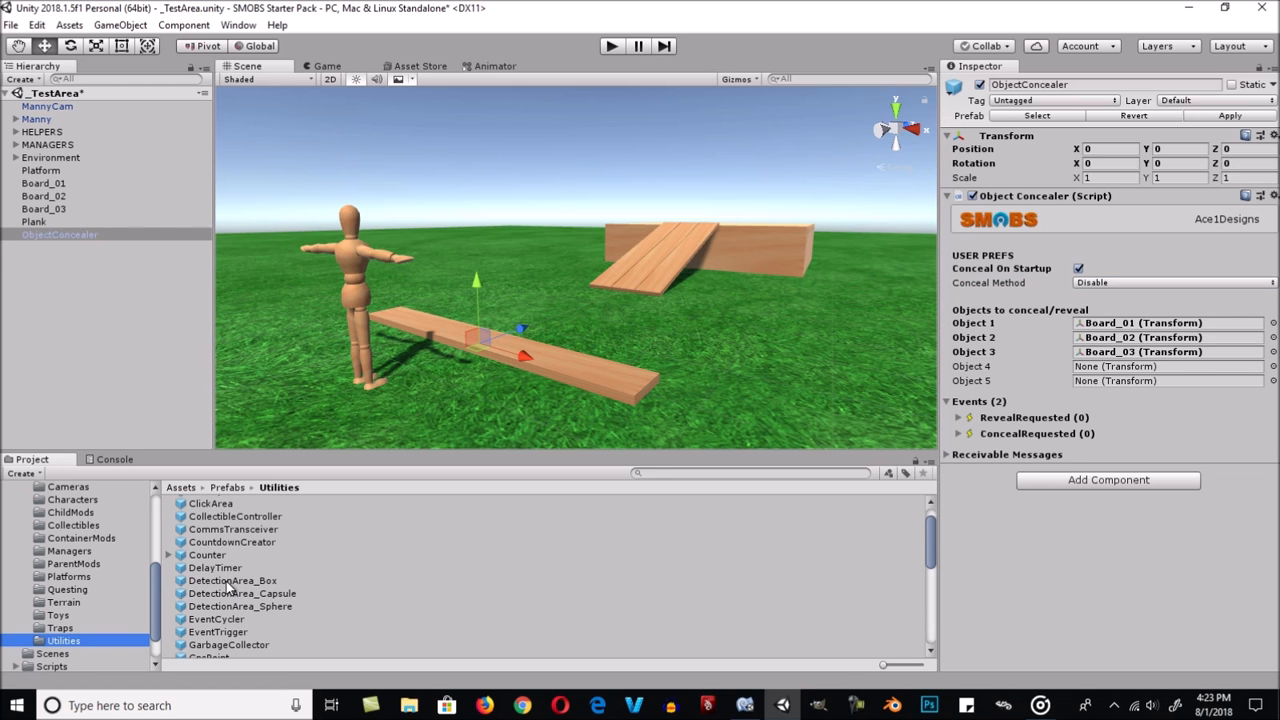
{"action": "left_click_drag", "start_coordinate": [228, 588], "coordinate": [197, 364]}
{"action": "left_click", "coordinate": [947, 197]}
{"action": "left_click", "coordinate": [948, 197]}
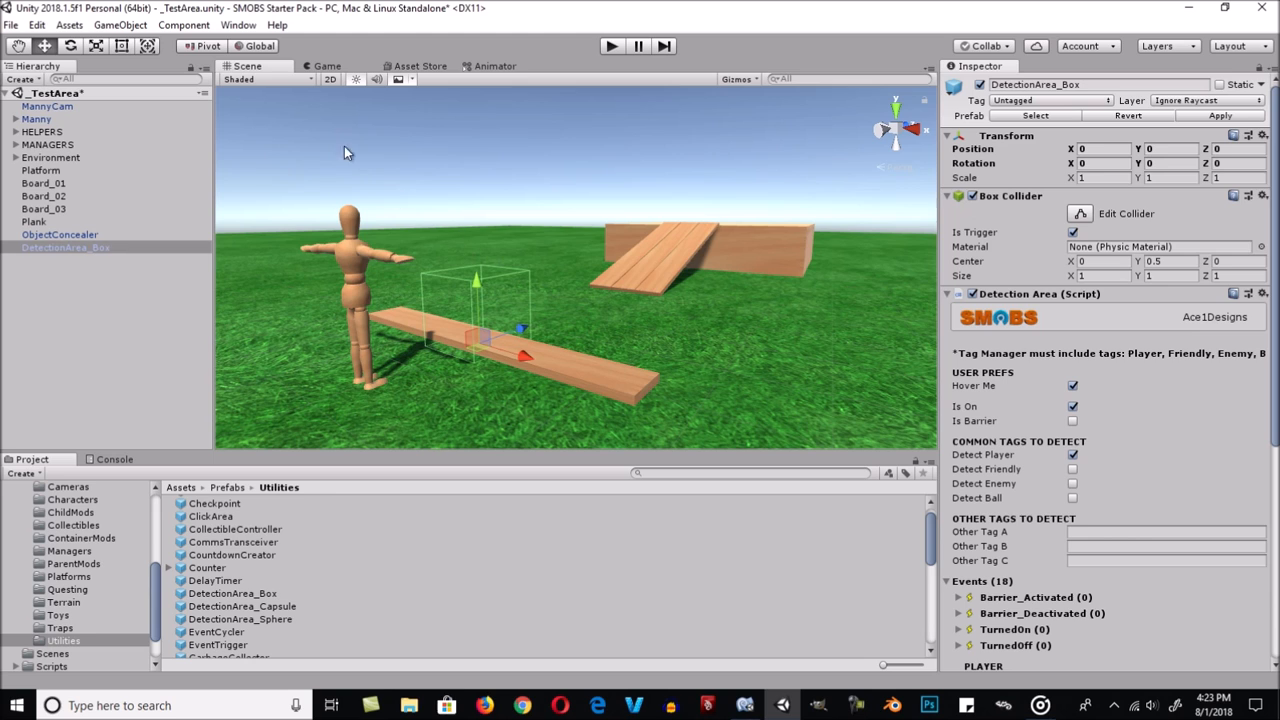
Move the detection box to the ramp at about Z 5.86 and scale it uniformly to about 2.56.
{"action": "left_click", "coordinate": [207, 45]}
{"action": "left_click", "coordinate": [205, 46]}
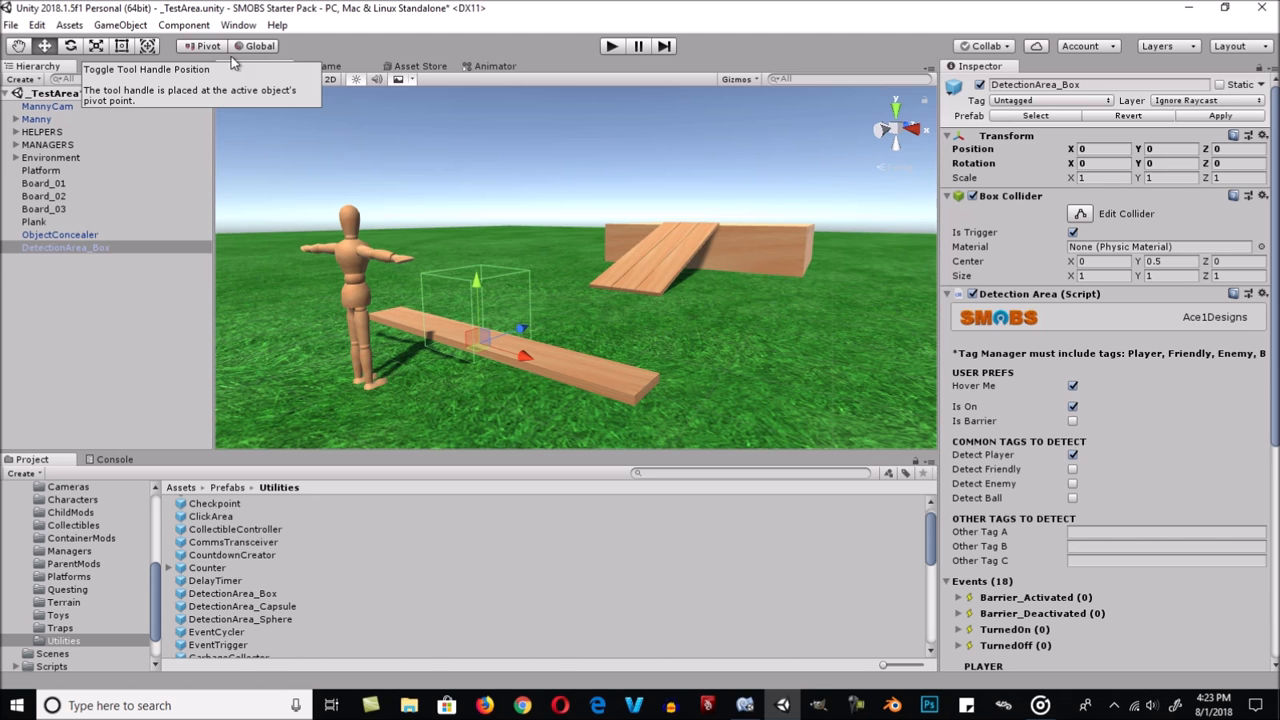
{"action": "left_click_drag", "start_coordinate": [511, 331], "coordinate": [773, 292]}
{"action": "key", "text": "r"}
{"action": "left_click_drag", "start_coordinate": [773, 292], "coordinate": [828, 320], "text": "alt"}
{"action": "middle_click_drag", "start_coordinate": [828, 320], "coordinate": [631, 240]}
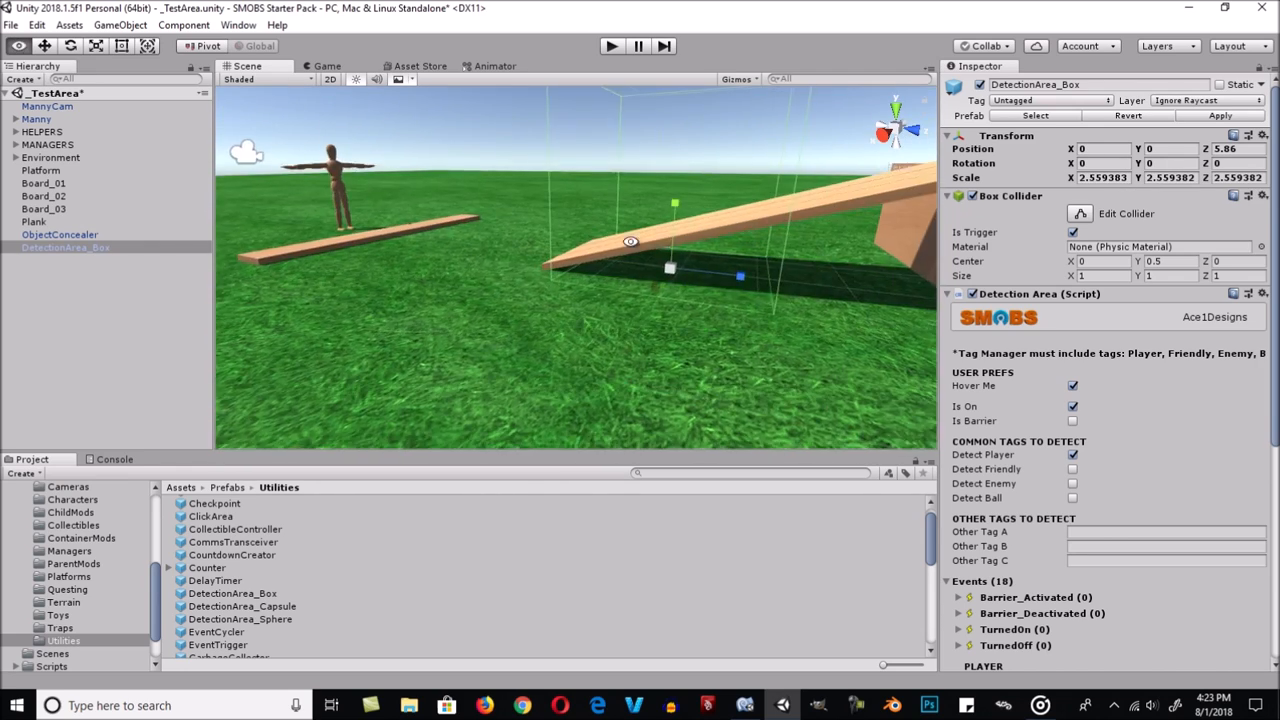
Stretch the detection box around the ramp to scale about 3.17 in X and 6.04 in Z, and shift it to about Z 6.02.
{"action": "scroll", "coordinate": [631, 240], "scroll_direction": "down", "scroll_amount": 3}
{"action": "left_click_drag", "start_coordinate": [709, 277], "coordinate": [792, 282]}
{"action": "key", "text": "w"}
{"action": "left_click_drag", "start_coordinate": [710, 275], "coordinate": [733, 278]}
{"action": "key", "text": "r"}
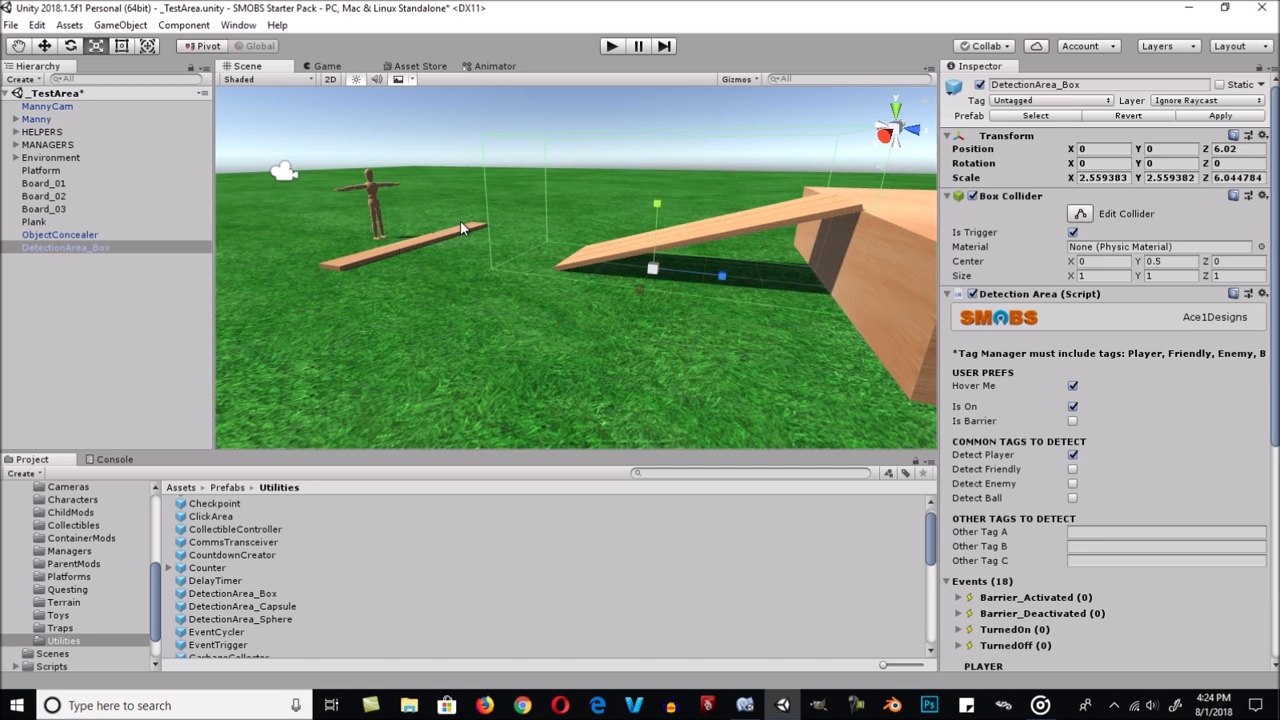
{"action": "left_click_drag", "start_coordinate": [409, 243], "coordinate": [373, 260], "text": "alt"}
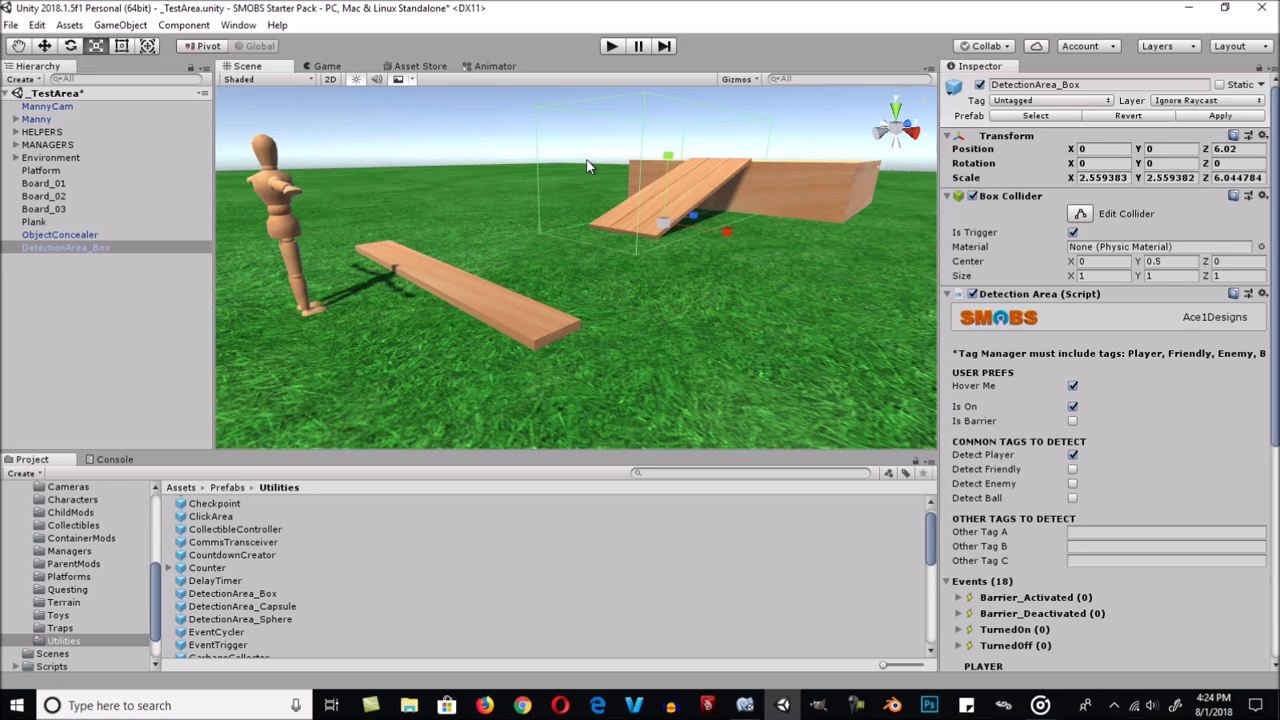
{"action": "left_click_drag", "start_coordinate": [733, 232], "coordinate": [748, 237]}
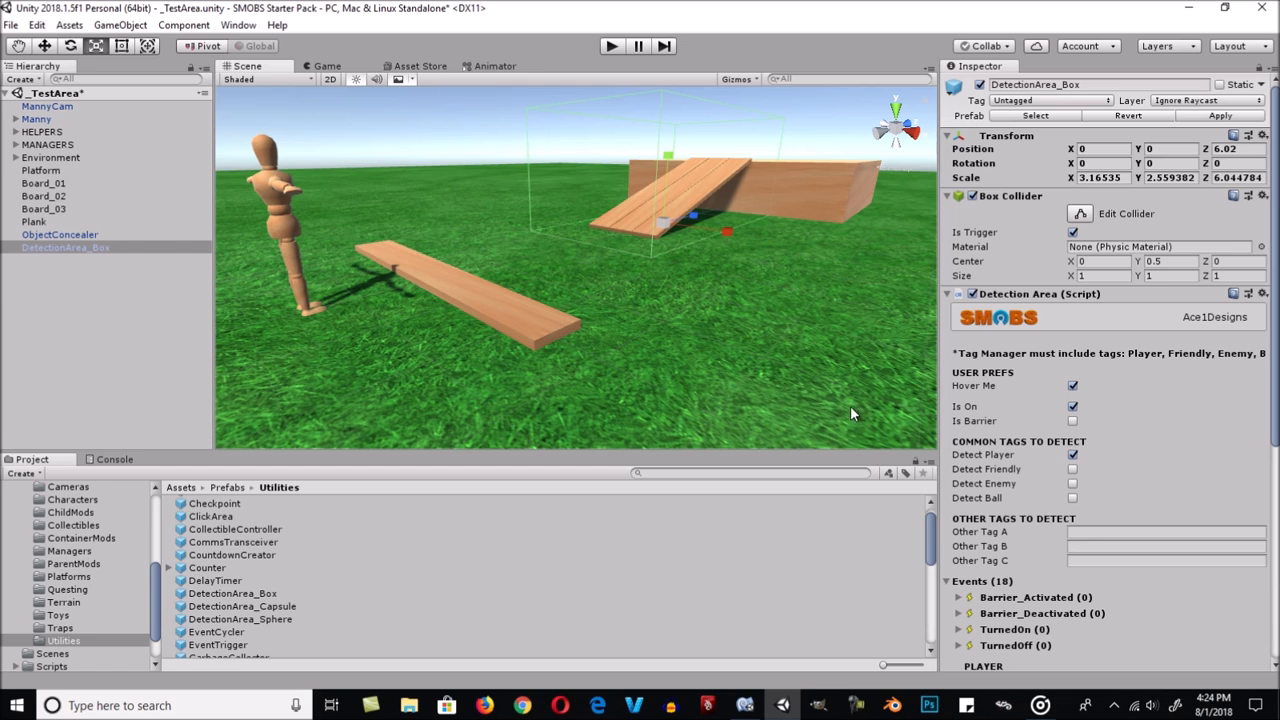
Enable Detect Ball among the detection box's common tags to detect.
{"action": "scroll", "coordinate": [1020, 421], "scroll_direction": "down", "scroll_amount": 3}
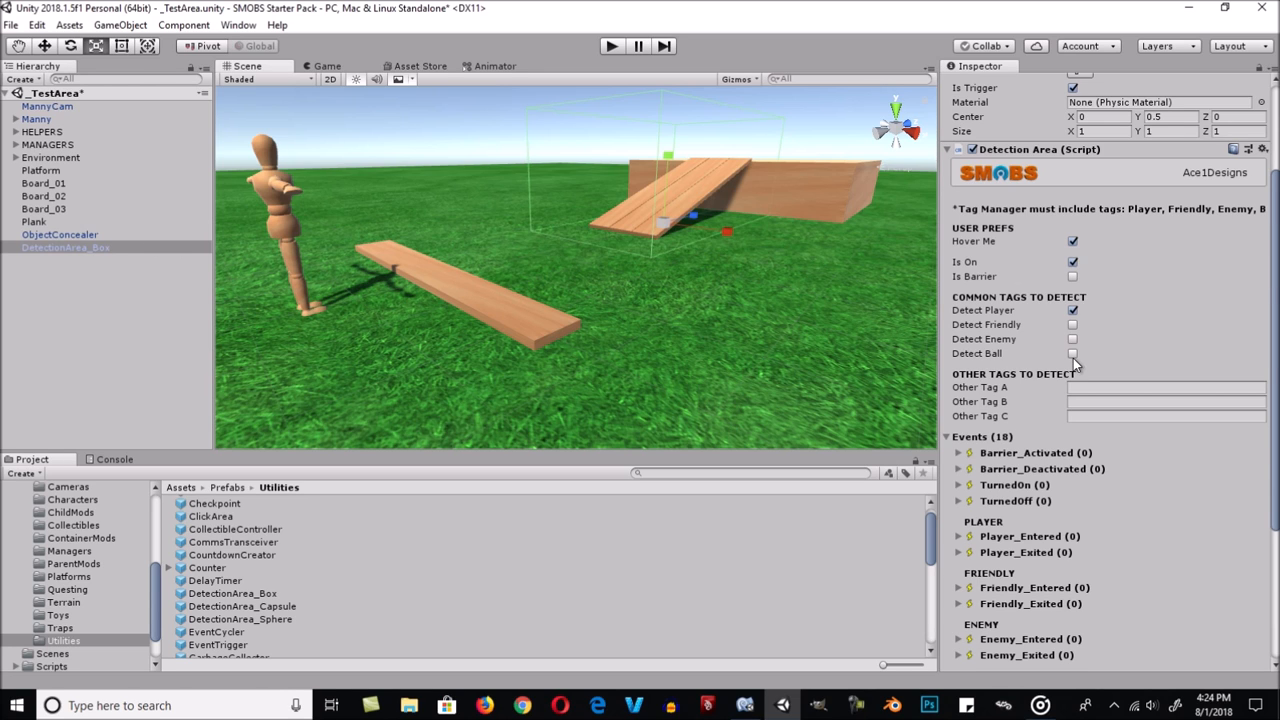
{"action": "left_click", "coordinate": [1071, 354]}
{"action": "scroll", "coordinate": [1029, 360], "scroll_direction": "down", "scroll_amount": 2}
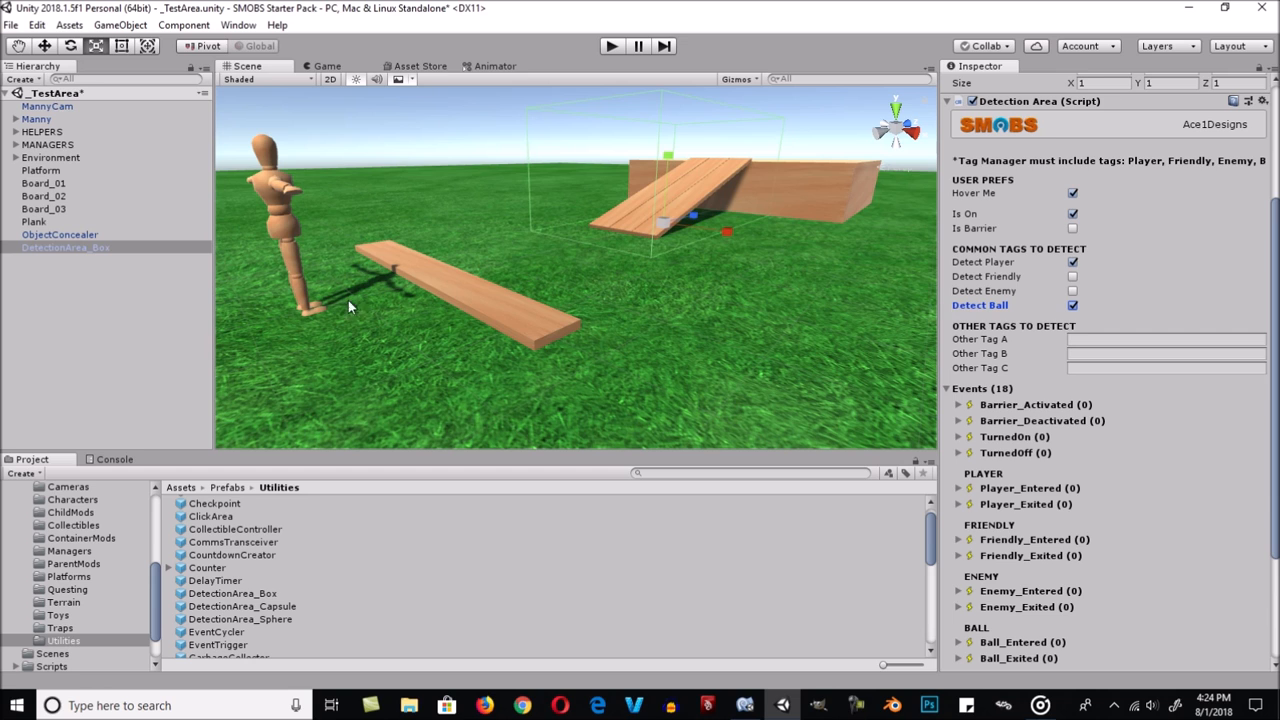
Check that the Plank object uses the Ball tag.
{"action": "left_click", "coordinate": [44, 222]}
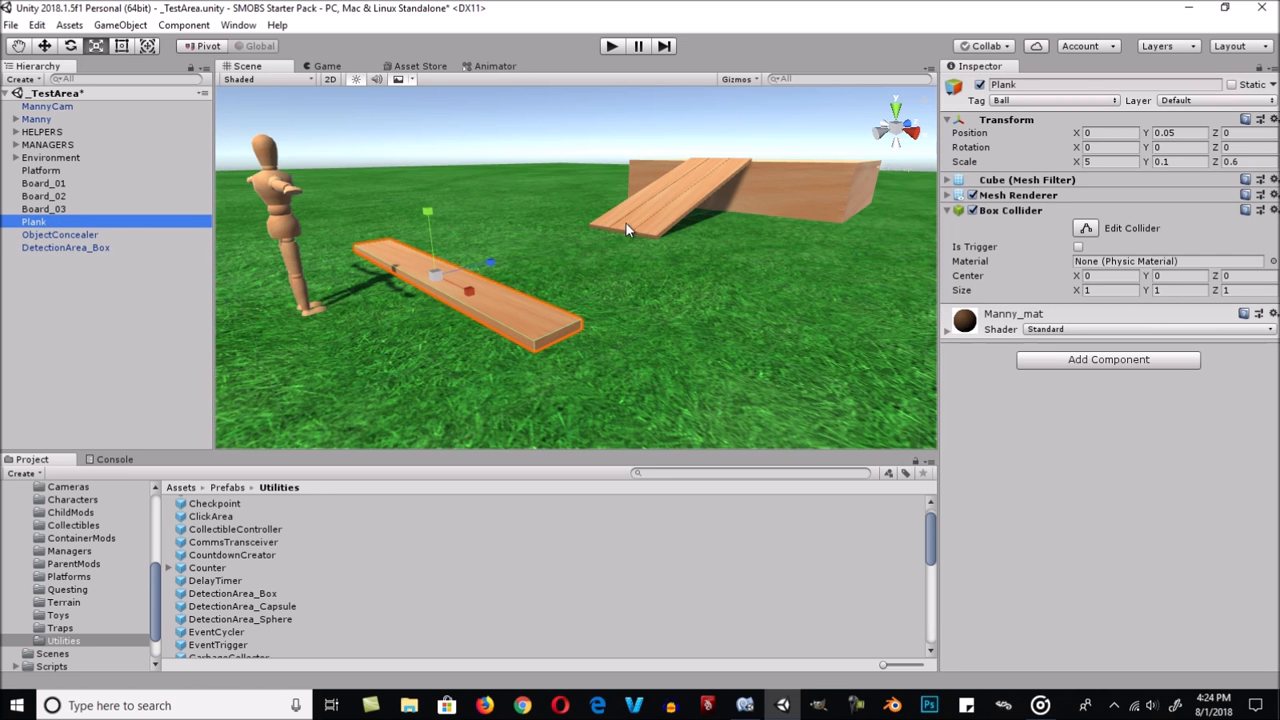
{"action": "left_click", "coordinate": [1027, 99]}
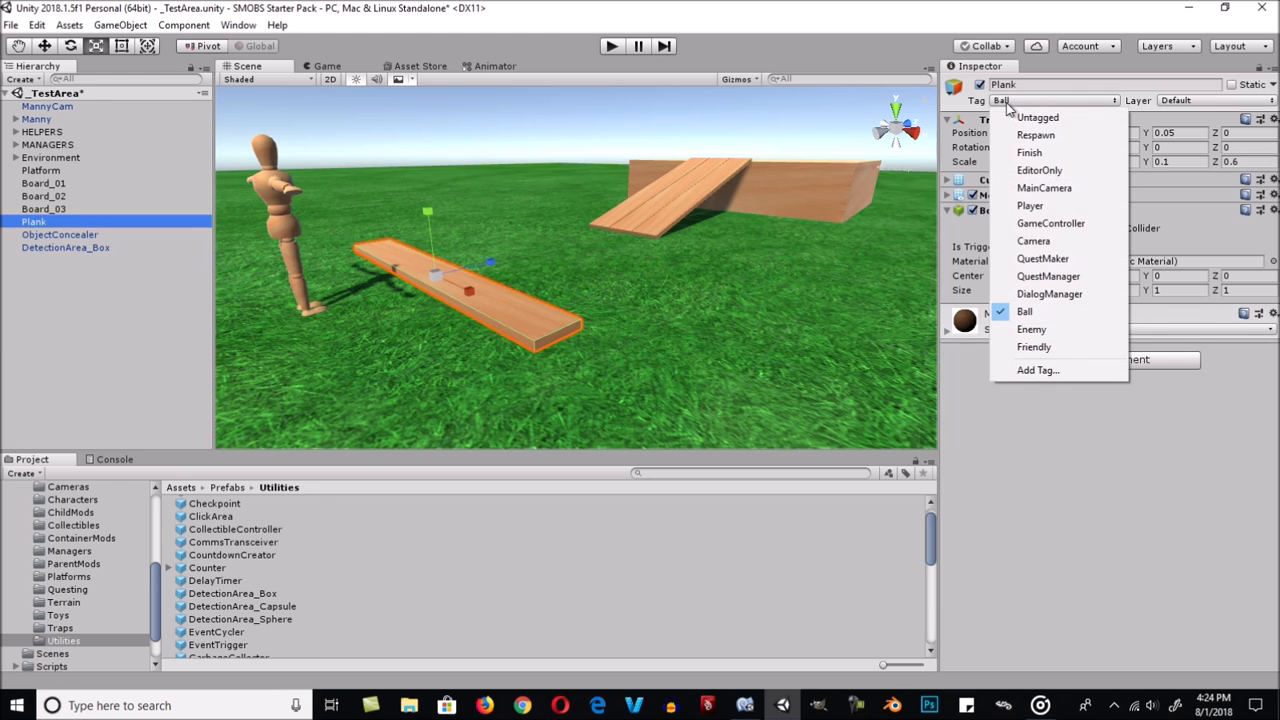
{"action": "left_click", "coordinate": [1026, 311]}
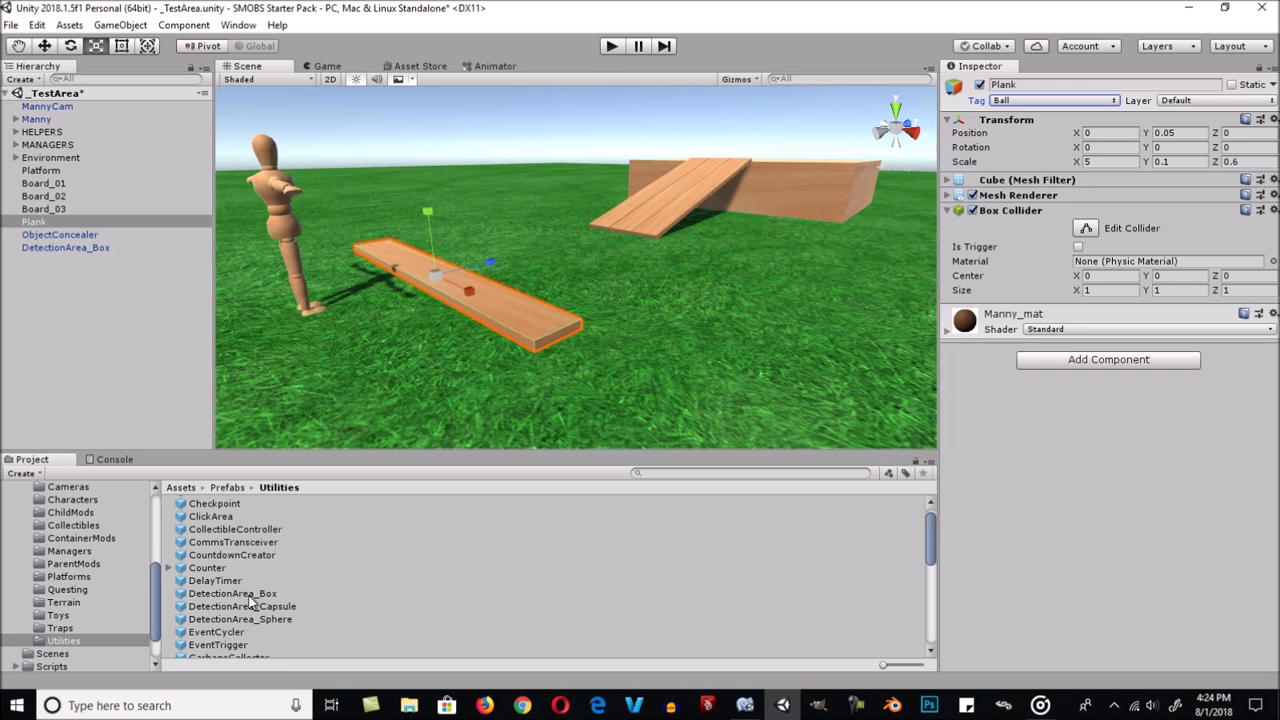
Add an ObjectDestroyer to the scene and make the detection box's Ball_Entered event send it DestroyTriggeringObject with destroyParent enabled.
{"action": "scroll", "coordinate": [247, 593], "scroll_direction": "down", "scroll_amount": 4}
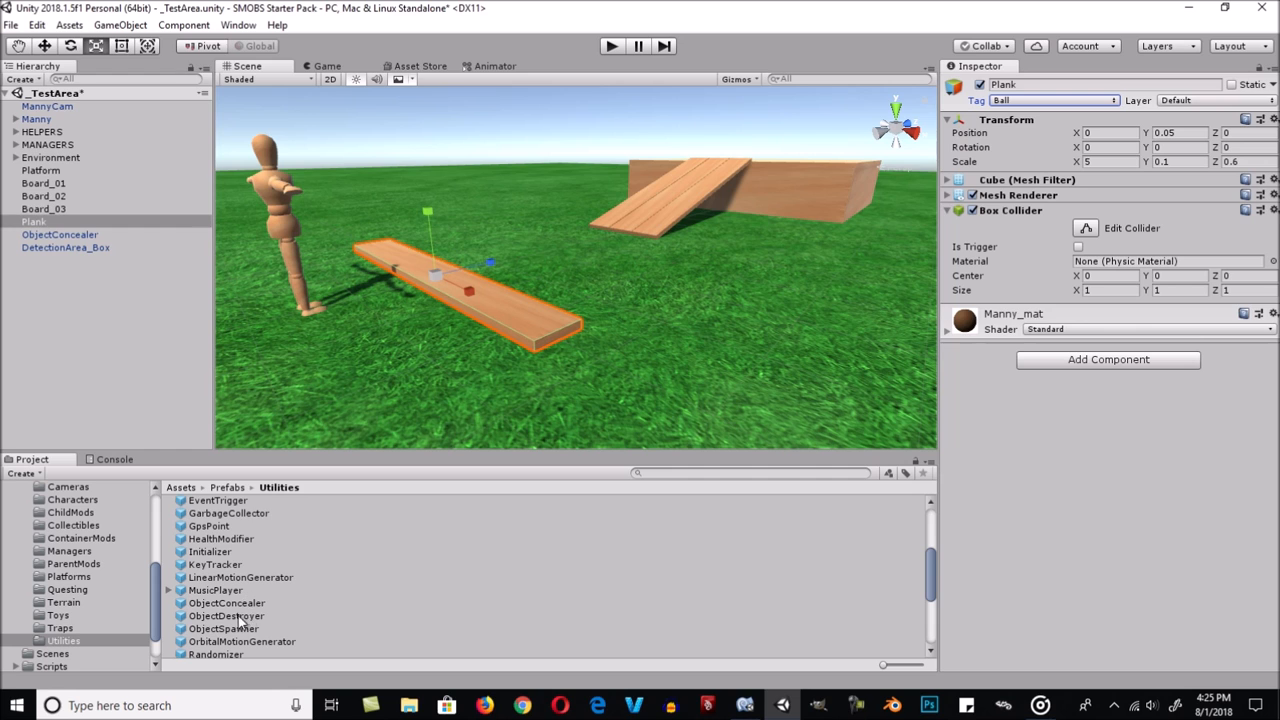
{"action": "left_click_drag", "start_coordinate": [250, 621], "coordinate": [106, 338]}
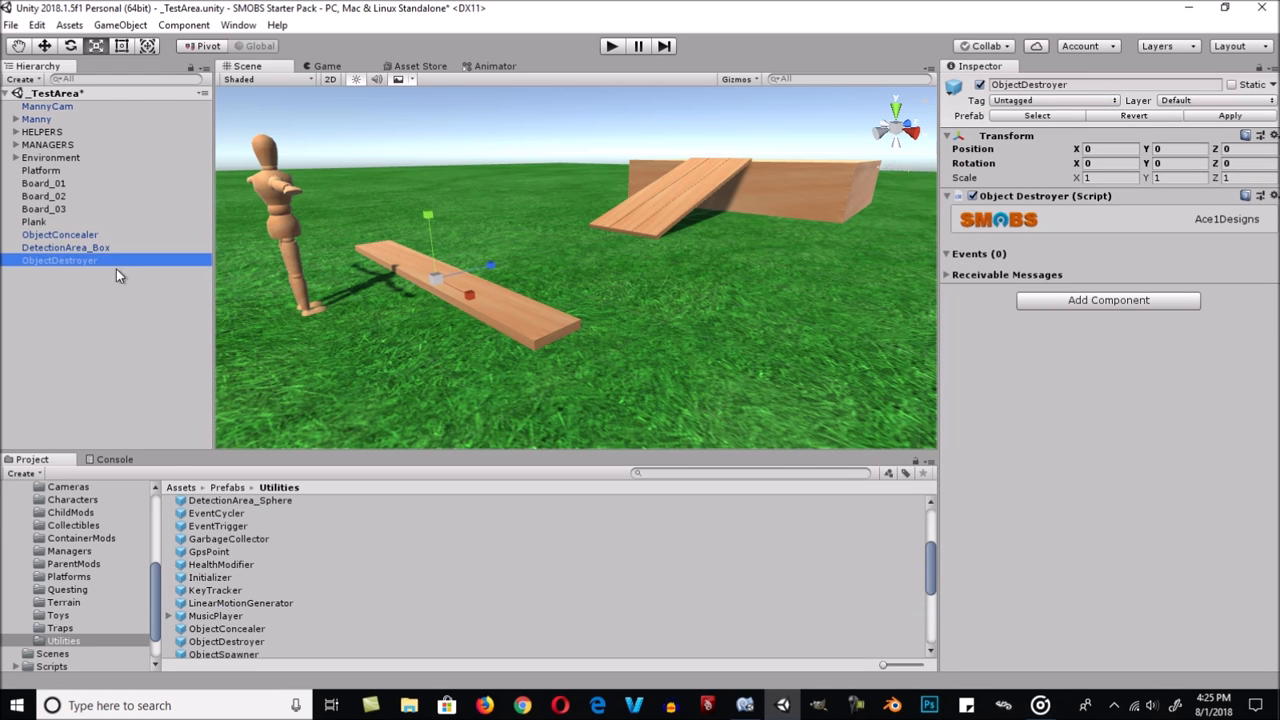
{"action": "left_click", "coordinate": [97, 247]}
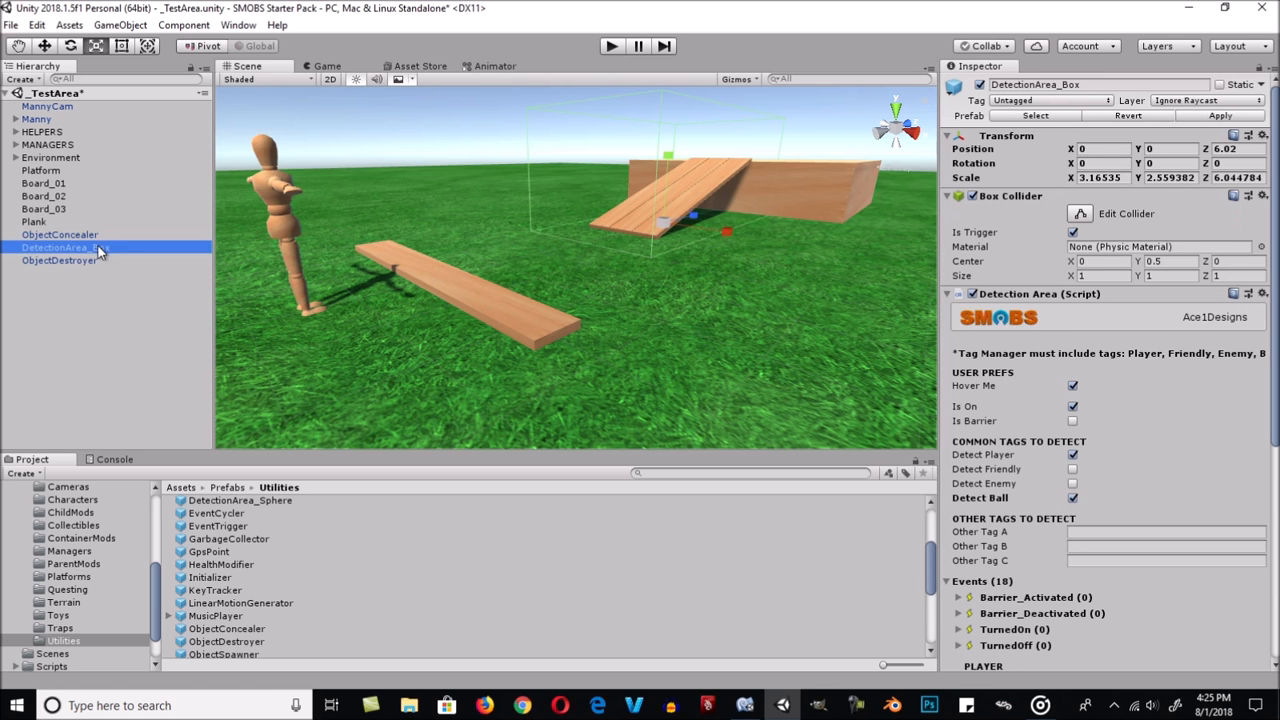
{"action": "scroll", "coordinate": [1010, 400], "scroll_direction": "down", "scroll_amount": 10}
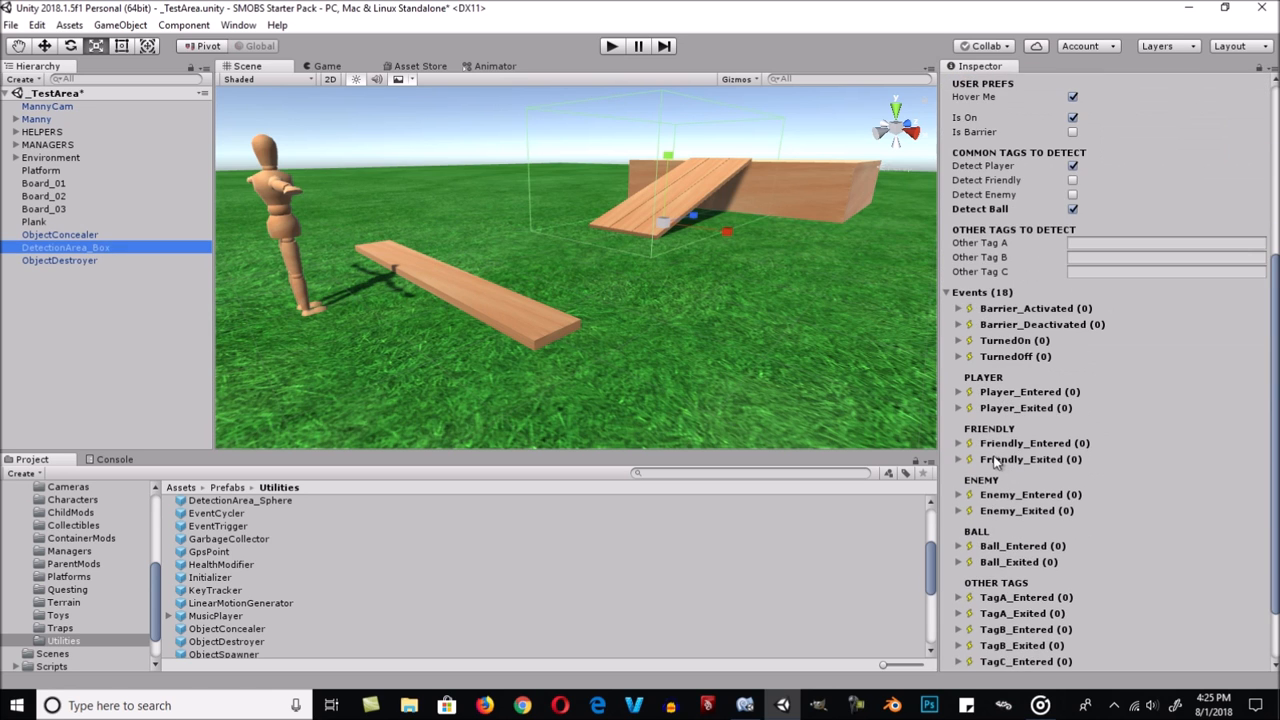
{"action": "left_click", "coordinate": [961, 546]}
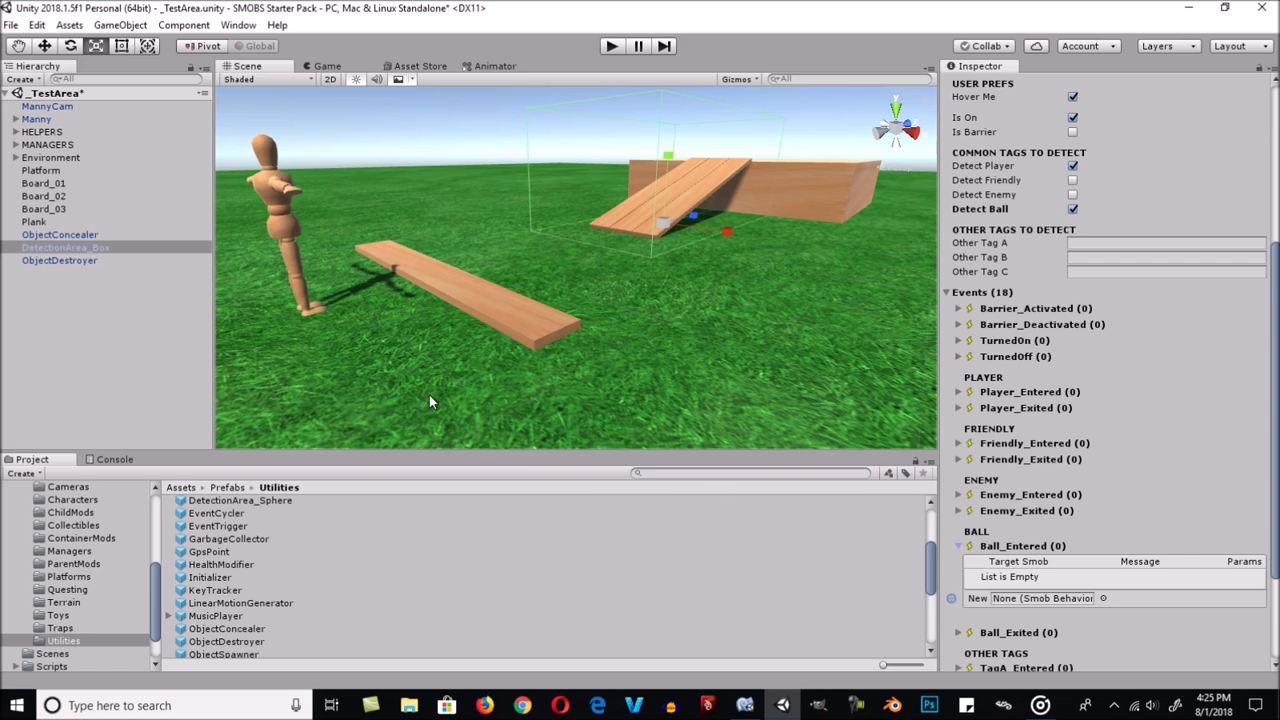
{"action": "left_click_drag", "start_coordinate": [73, 260], "coordinate": [1045, 599]}
{"action": "left_click", "coordinate": [1133, 598]}
{"action": "left_click", "coordinate": [1176, 618]}
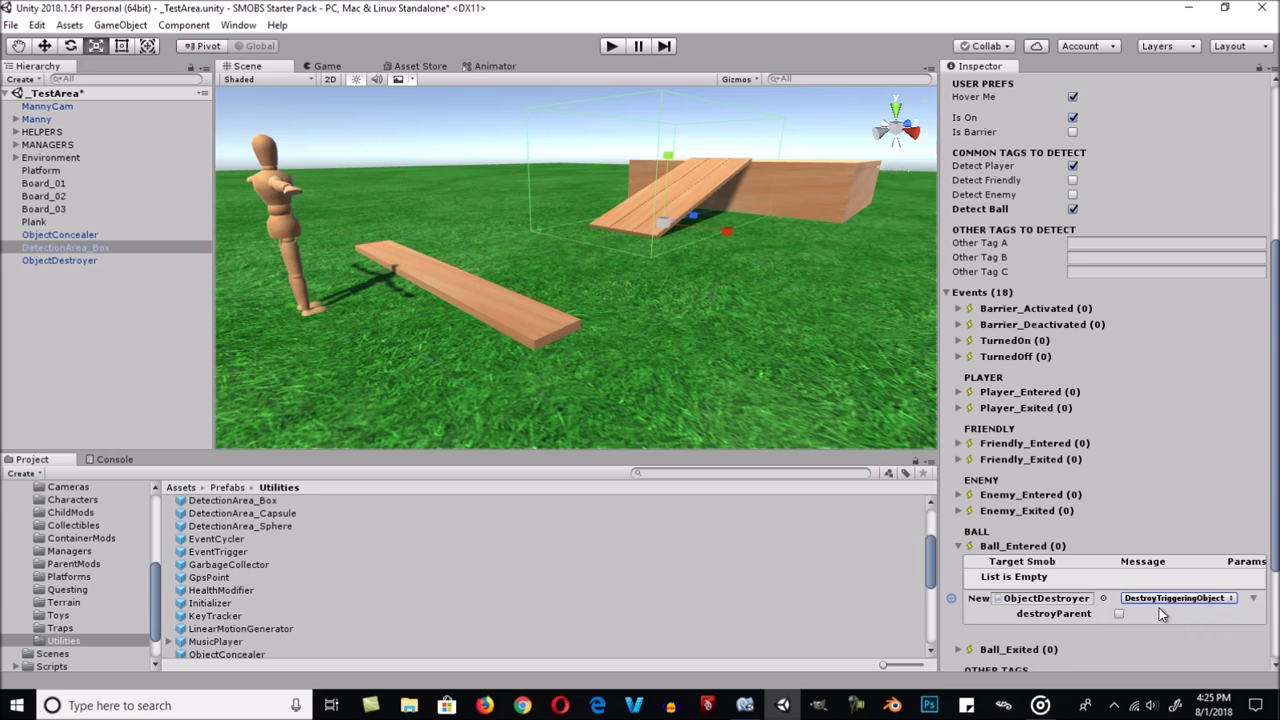
{"action": "left_click", "coordinate": [1119, 594]}
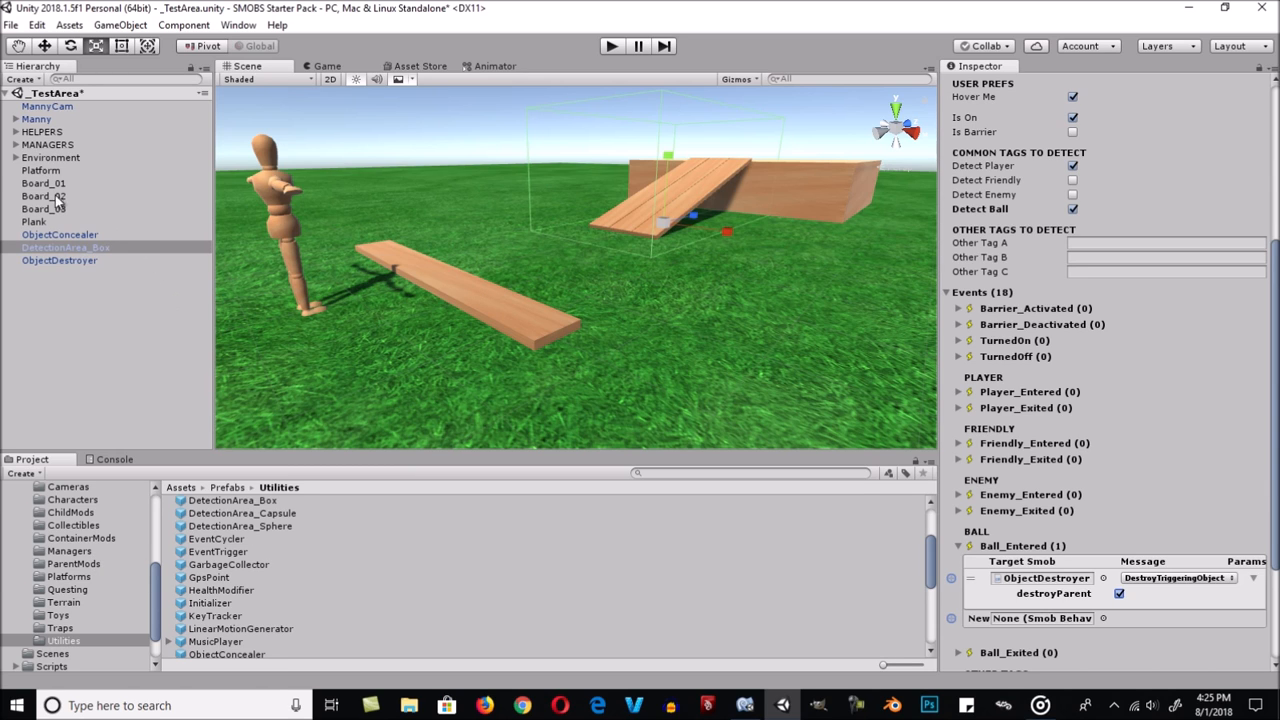
Add a PickupMod prefab from ChildMods to the scene and make the Plank its child.
{"action": "left_click", "coordinate": [34, 221]}
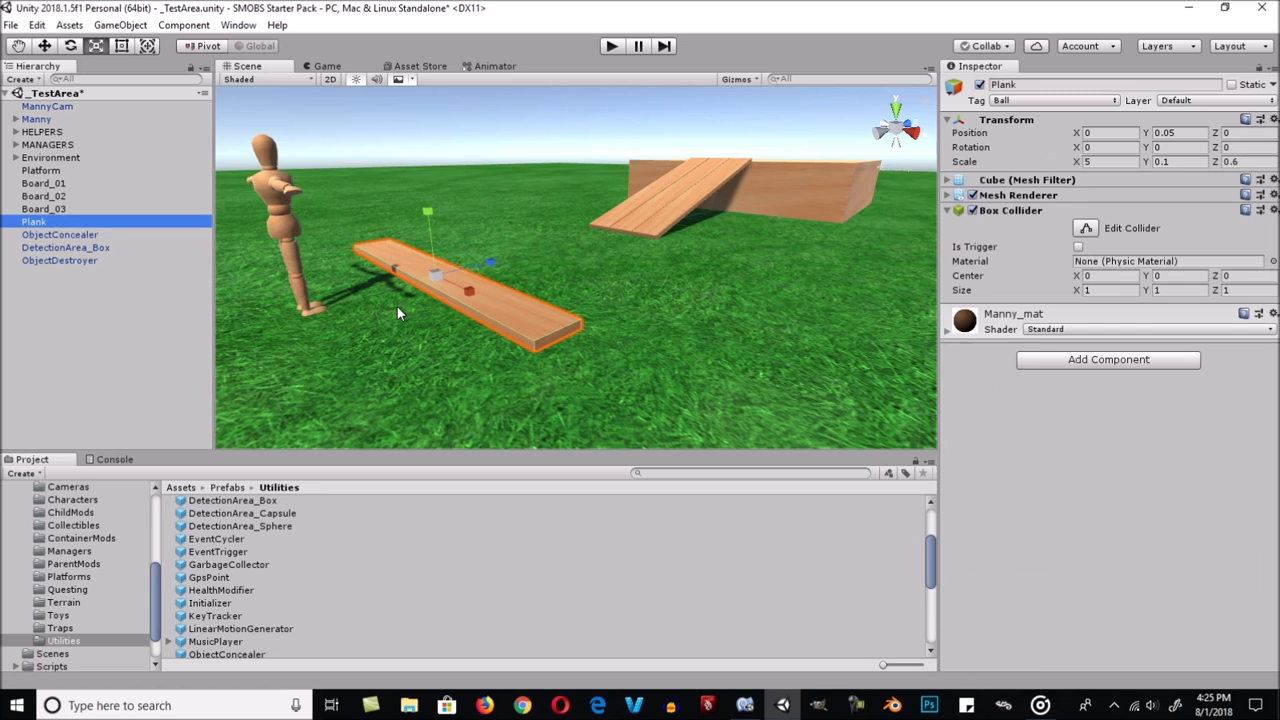
{"action": "left_click", "coordinate": [74, 513]}
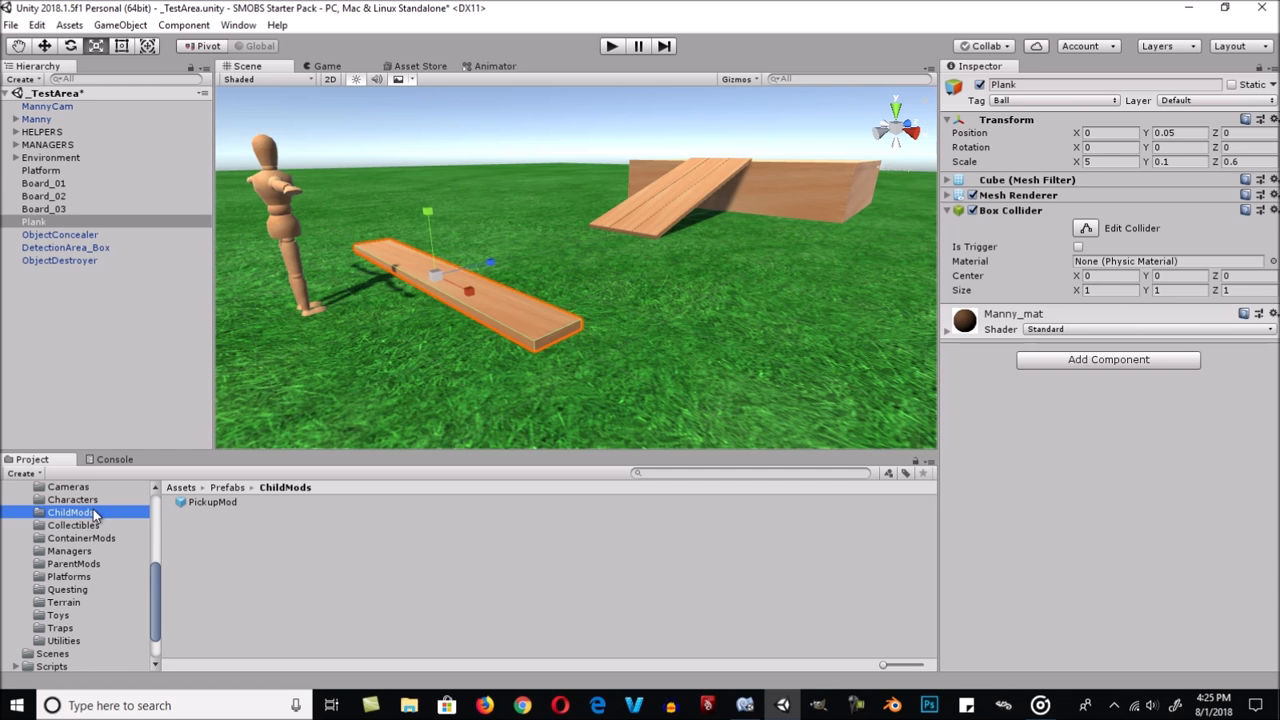
{"action": "left_click_drag", "start_coordinate": [221, 503], "coordinate": [89, 340]}
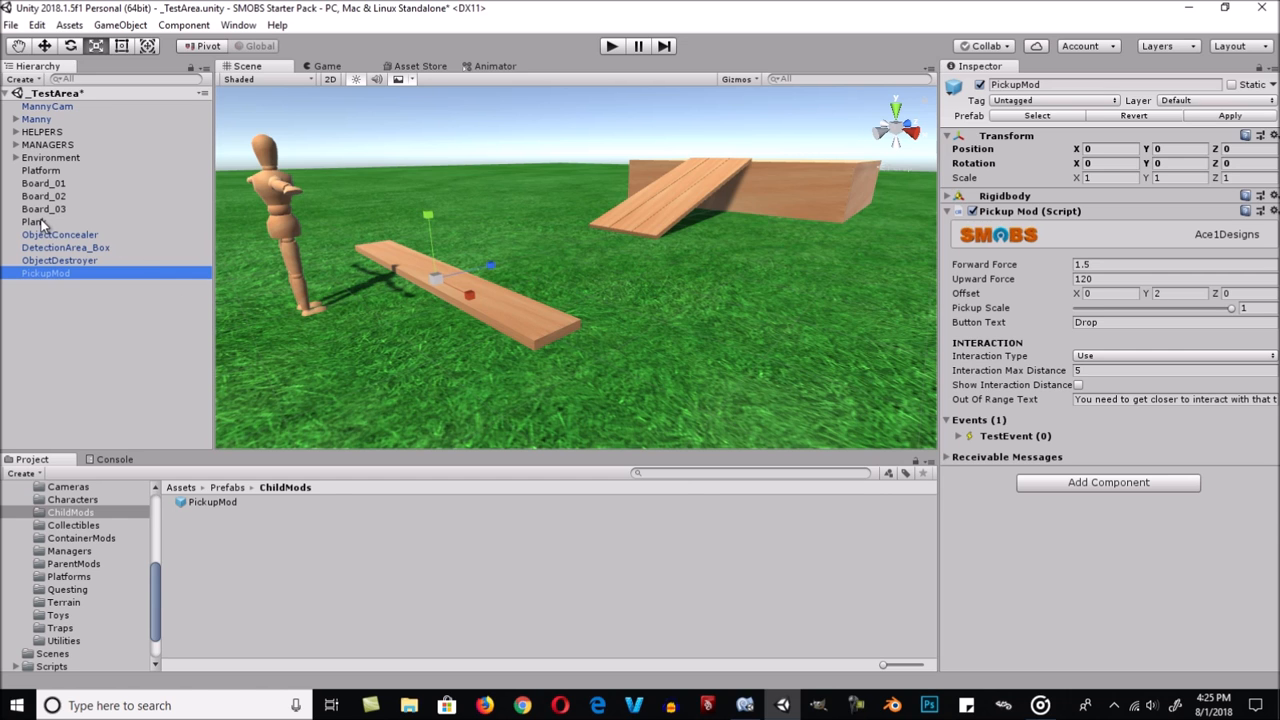
{"action": "left_click_drag", "start_coordinate": [42, 226], "coordinate": [52, 272]}
{"action": "left_click", "coordinate": [15, 261]}
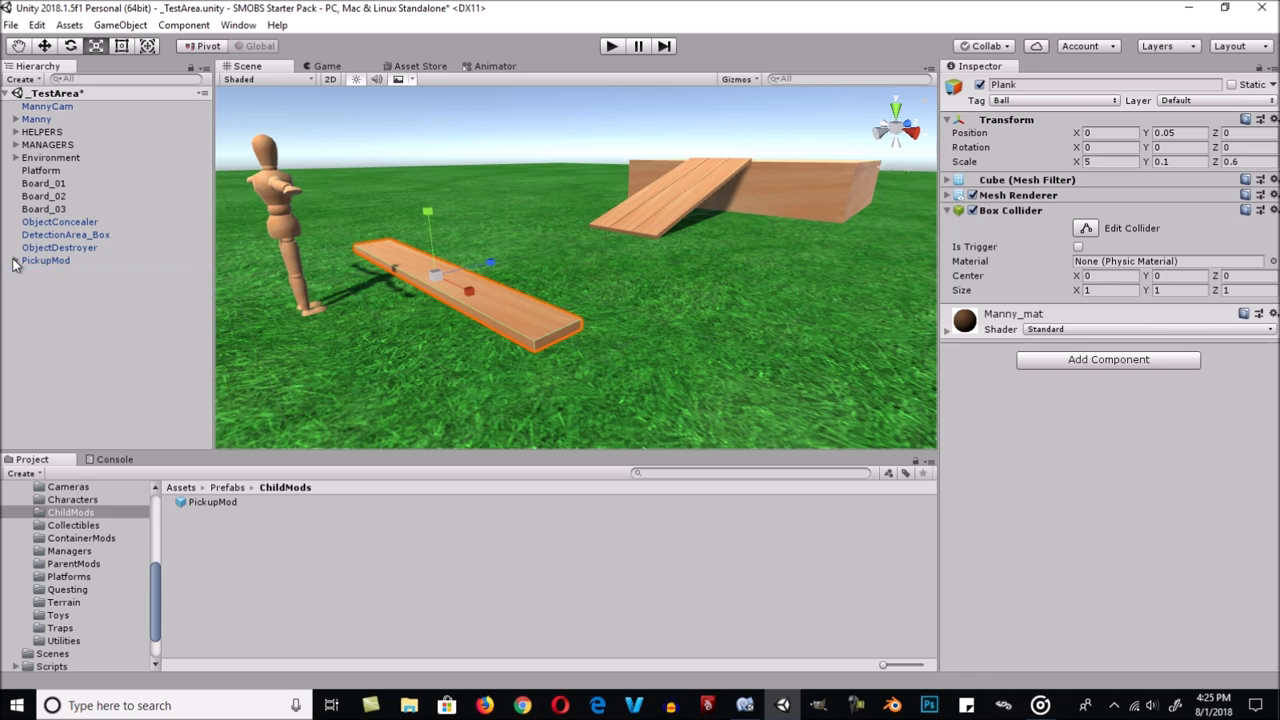
{"action": "left_click", "coordinate": [16, 261]}
Set the PickupMod's Pickup Scale to 0.3.
{"action": "left_click", "coordinate": [32, 263]}
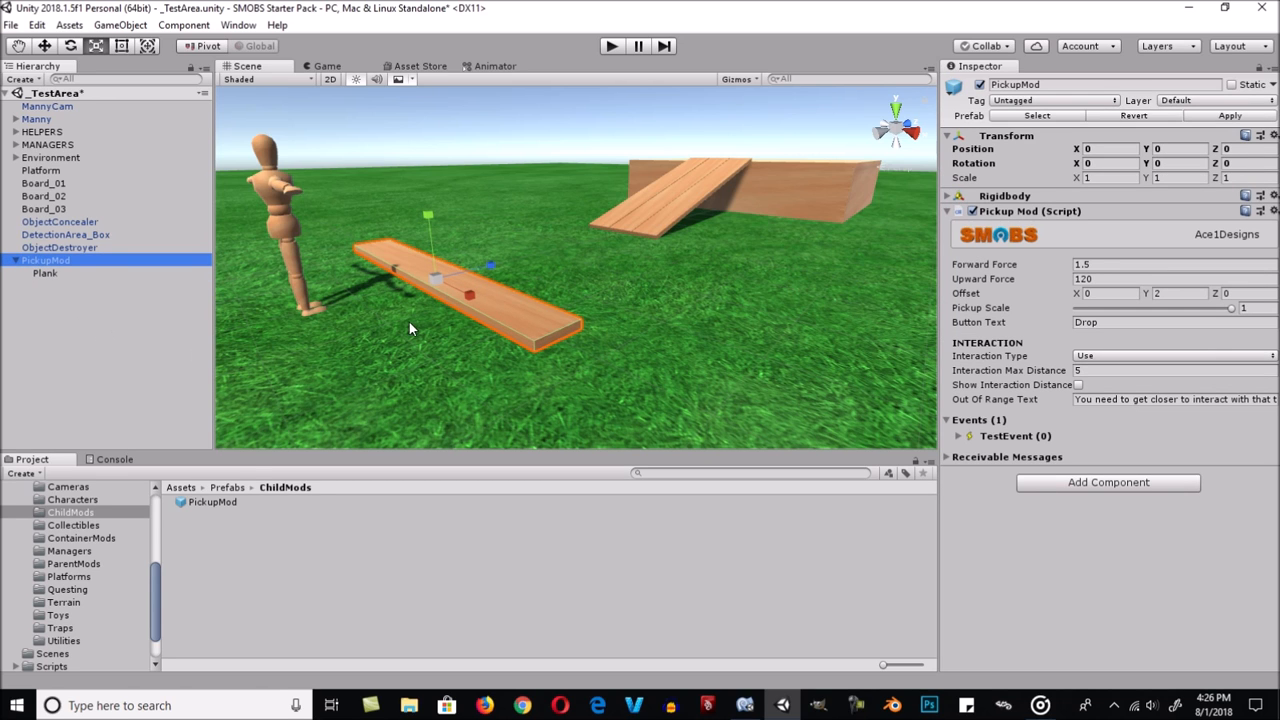
{"action": "left_click", "coordinate": [1027, 313]}
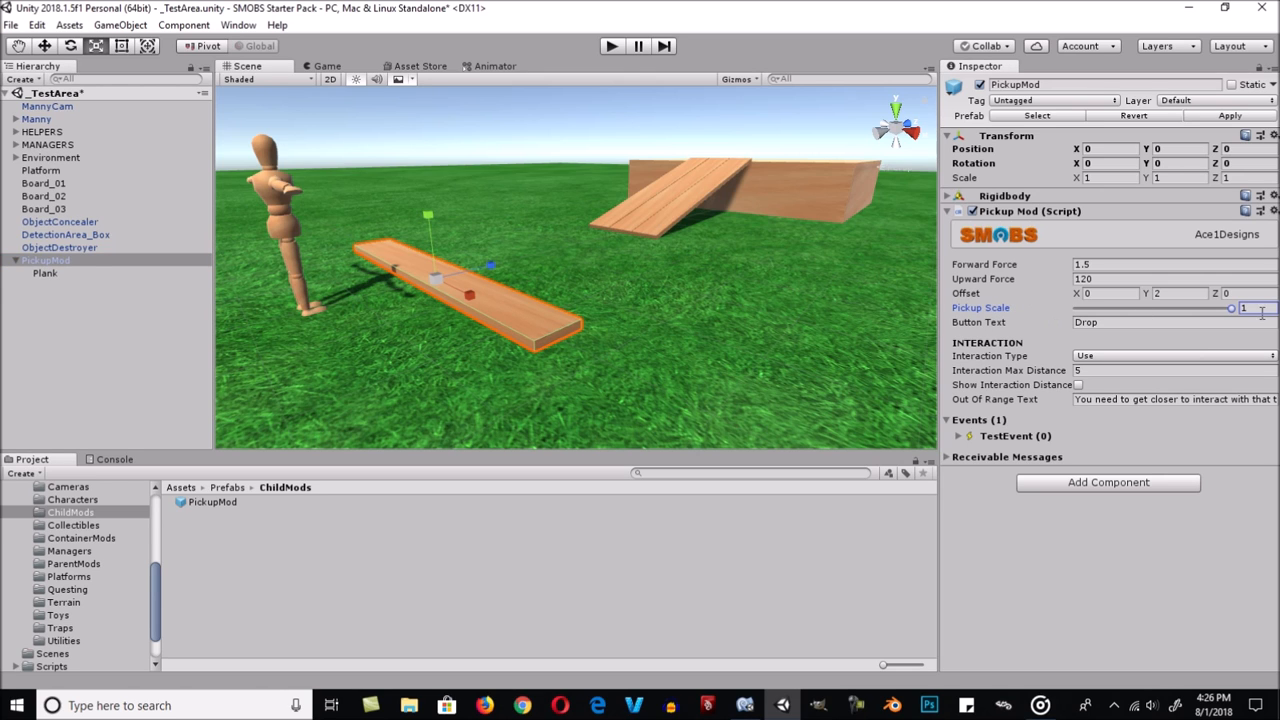
{"action": "type", "text": "0.3"}
Duplicate the PickupMod together with its plank twice.
{"action": "left_click", "coordinate": [15, 260]}
{"action": "left_click", "coordinate": [50, 274]}
{"action": "left_click", "coordinate": [47, 260]}
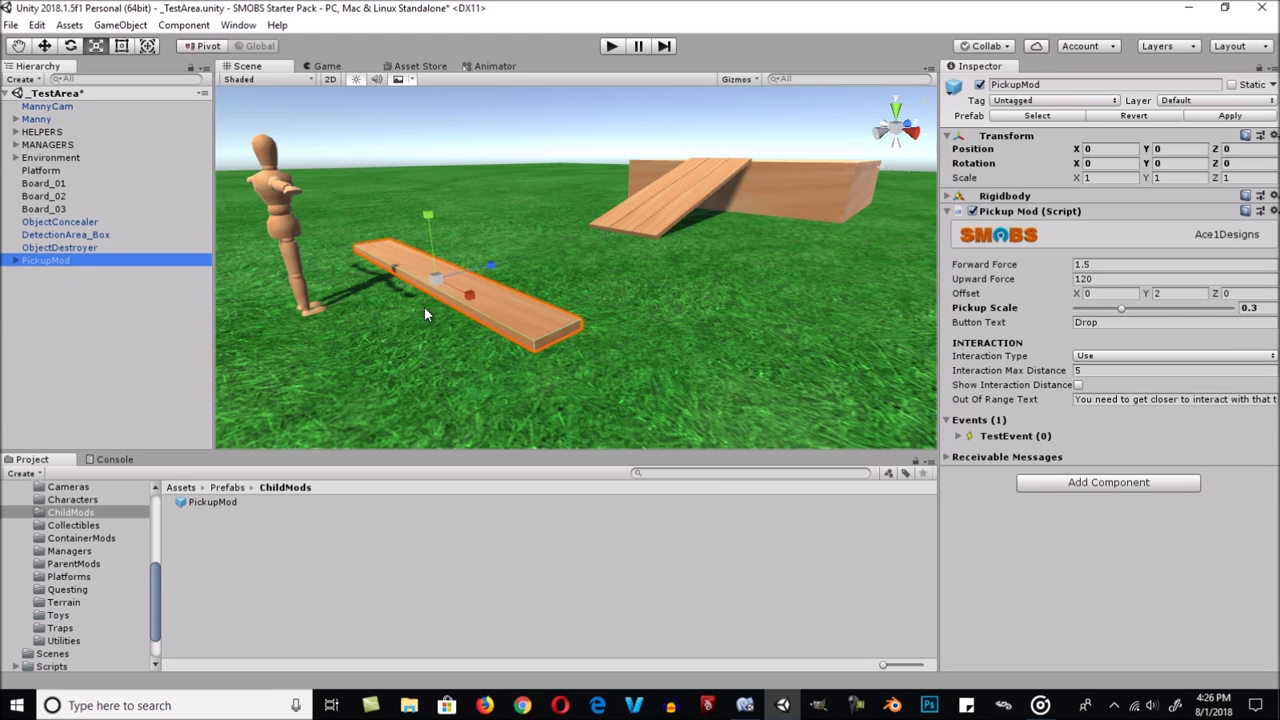
{"action": "key", "text": "ctrl+d"}
{"action": "key", "text": "ctrl+d"}
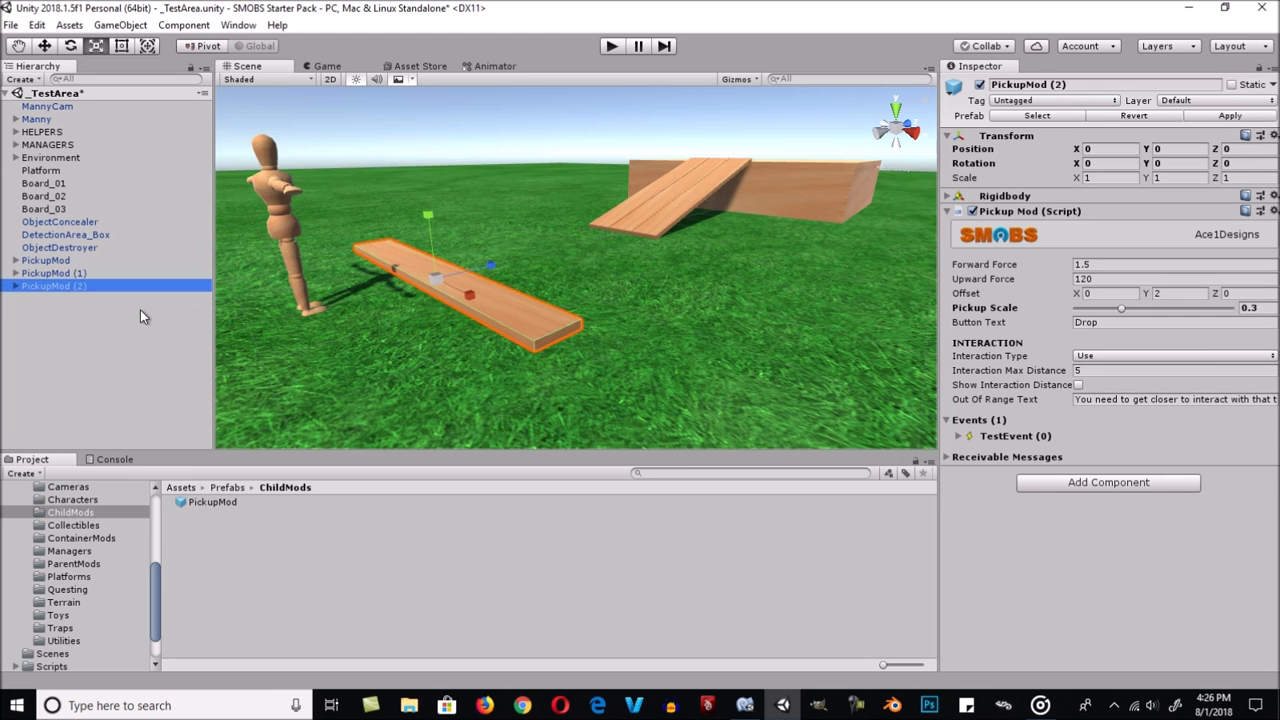
Move all three PickupMod planks together away from Manny to about X -10.5, Z 3.76.
{"action": "key", "text": "w"}
{"action": "scroll", "coordinate": [466, 308], "scroll_direction": "down", "scroll_amount": 5}
{"action": "left_click_drag", "start_coordinate": [466, 308], "coordinate": [630, 430], "text": "alt"}
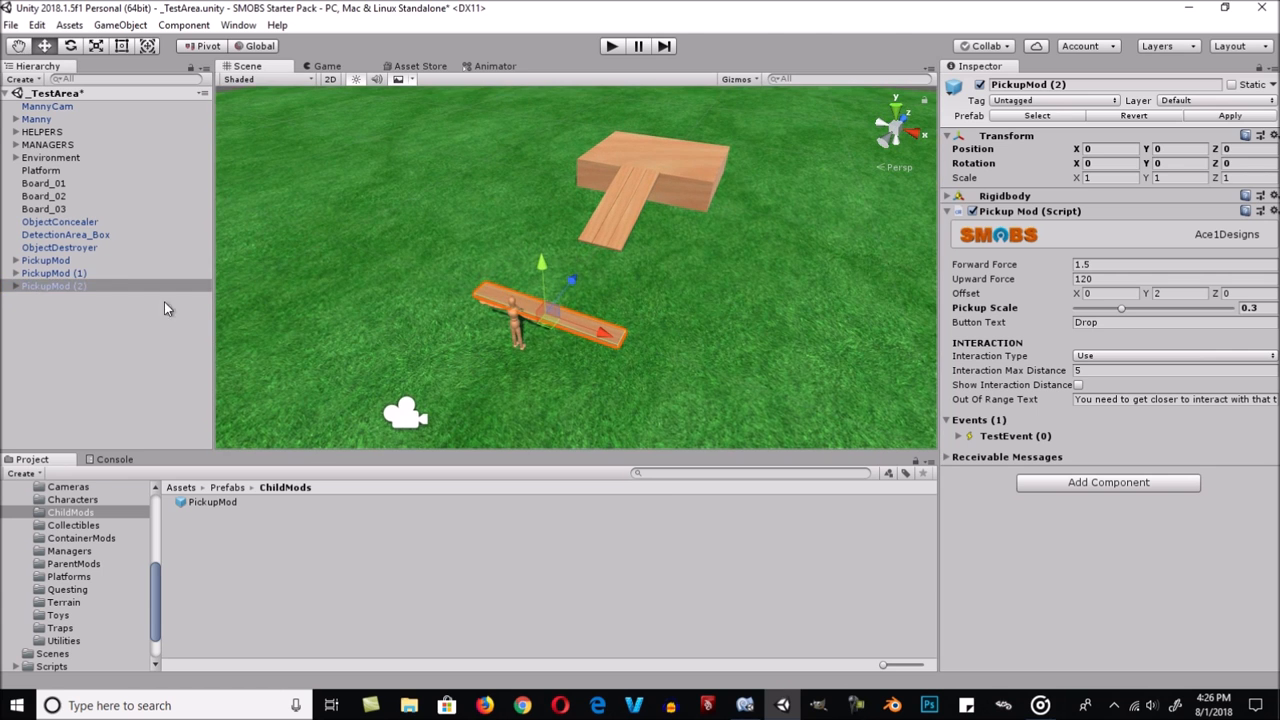
{"action": "left_click", "coordinate": [103, 262], "text": "shift"}
{"action": "left_click_drag", "start_coordinate": [600, 333], "coordinate": [320, 230]}
Turn the stacked planks to differing angles, rotating PickupMod (2) to about -74.73 degrees in Y.
{"action": "left_click", "coordinate": [100, 262]}
{"action": "key", "text": "e"}
{"action": "left_click", "coordinate": [52, 273]}
{"action": "left_click_drag", "start_coordinate": [414, 222], "coordinate": [438, 223]}
{"action": "left_click", "coordinate": [54, 286]}
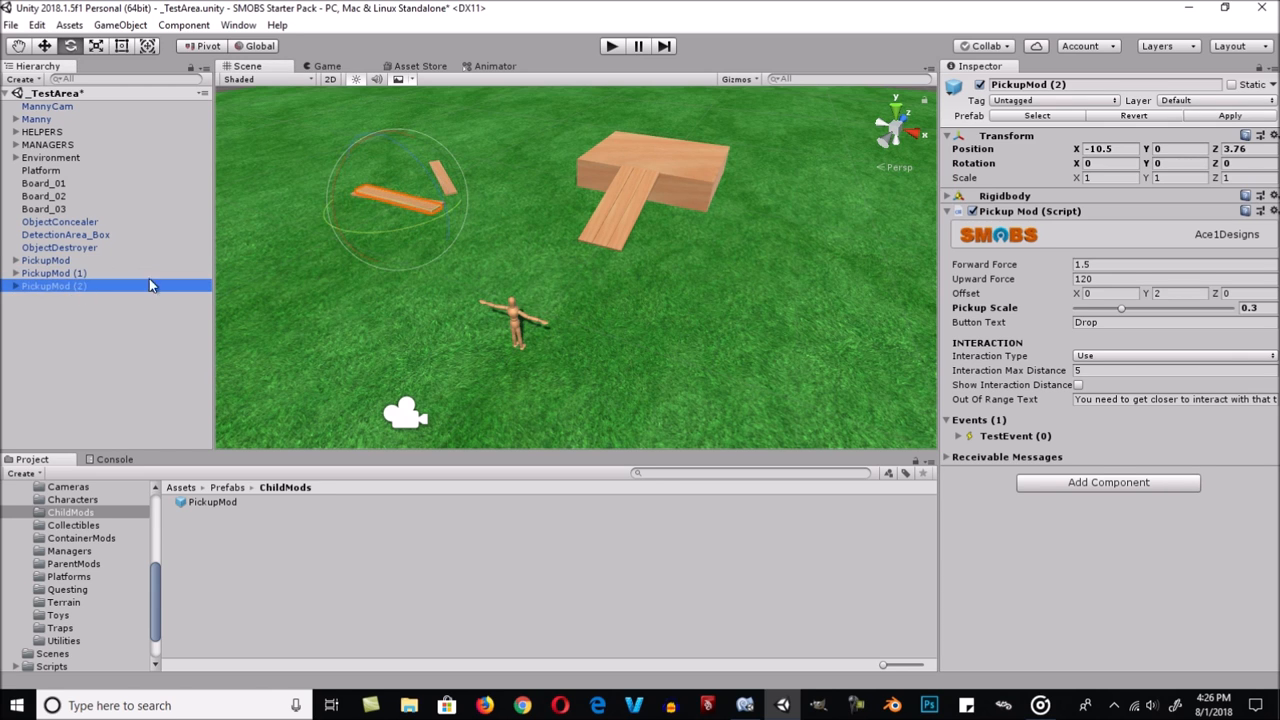
{"action": "left_click_drag", "start_coordinate": [387, 228], "coordinate": [565, 159]}
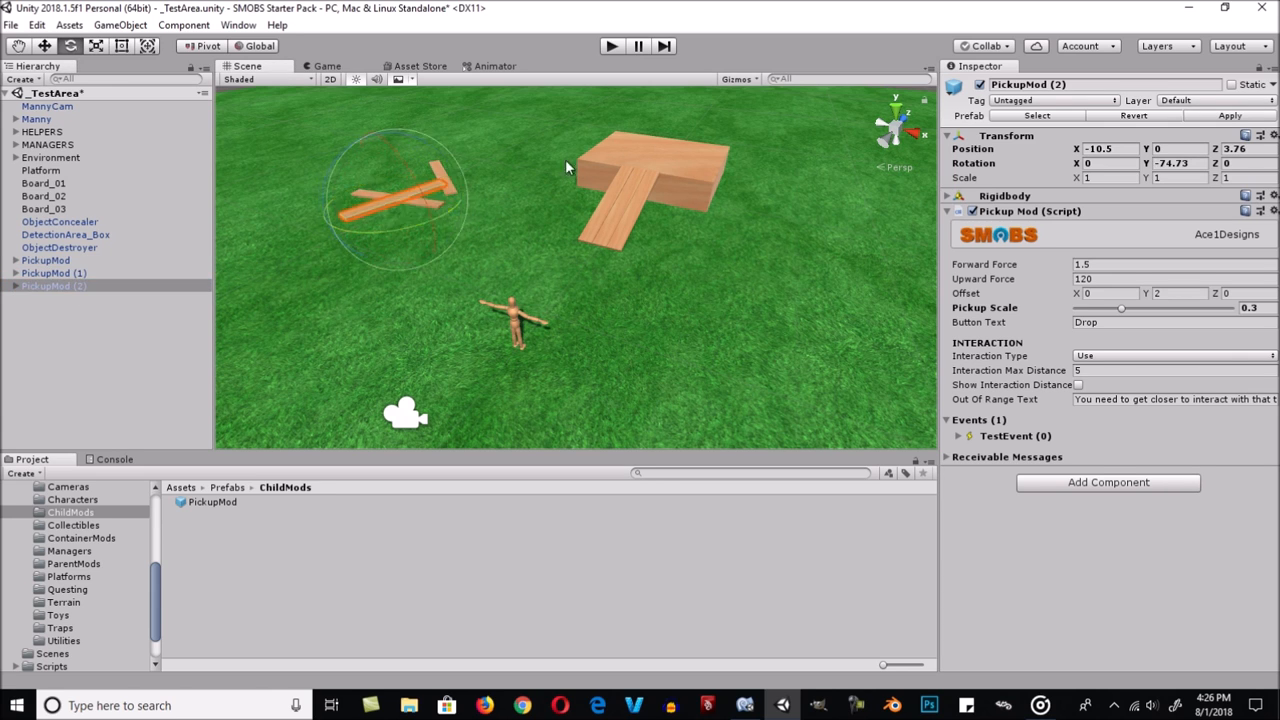
Shift PickupMod (2) to about Z 5.14 and raise it to about Y 0.134 so it rests on the other planks.
{"action": "key", "text": "w"}
{"action": "left_click_drag", "start_coordinate": [442, 177], "coordinate": [459, 166]}
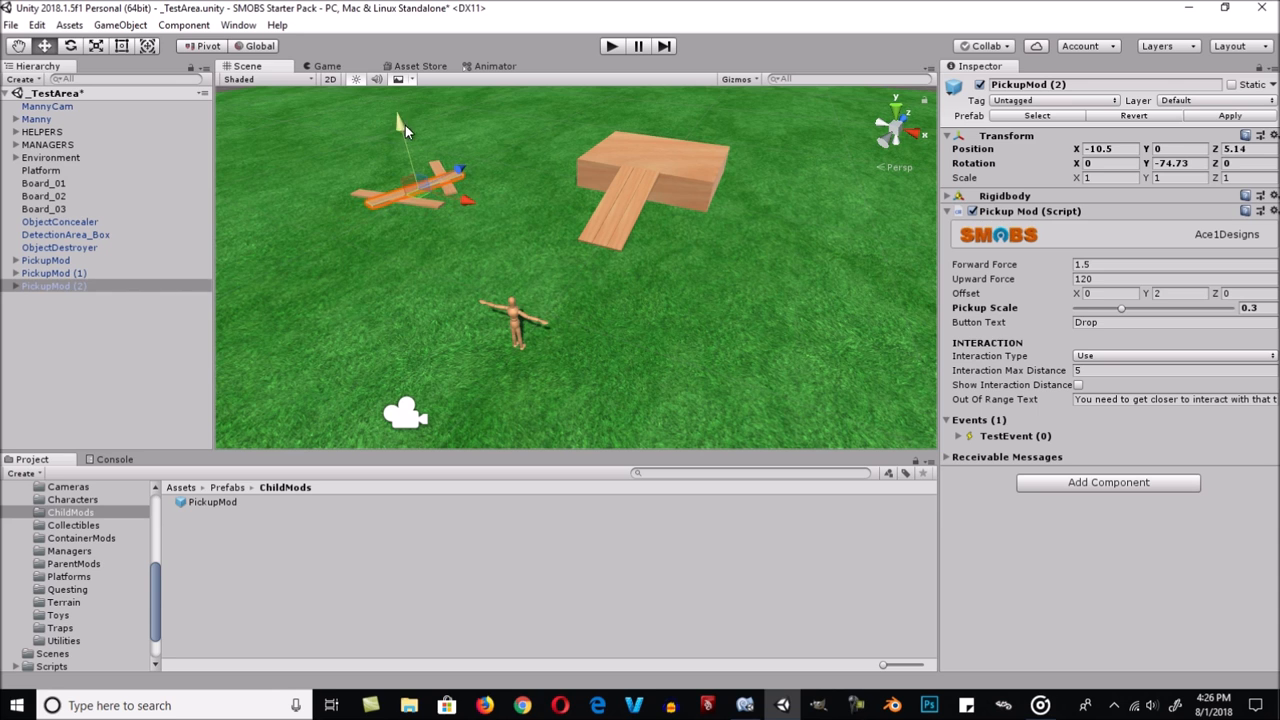
{"action": "left_click_drag", "start_coordinate": [400, 121], "coordinate": [399, 117]}
{"action": "key", "text": "f"}
{"action": "left_click_drag", "start_coordinate": [520, 400], "coordinate": [630, 280], "text": "alt"}
{"action": "right_click_drag", "start_coordinate": [630, 280], "coordinate": [972, 286], "text": "alt"}
{"action": "left_click_drag", "start_coordinate": [783, 305], "coordinate": [775, 288], "text": "alt"}
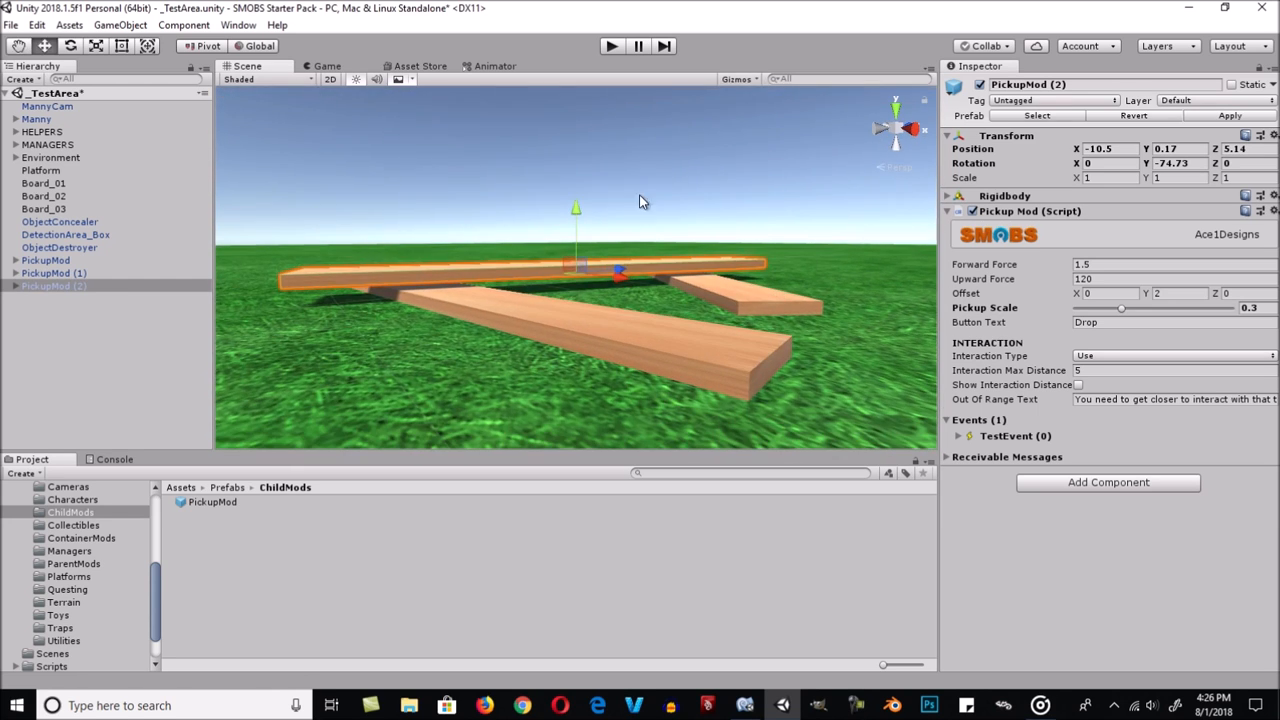
{"action": "left_click_drag", "start_coordinate": [587, 206], "coordinate": [585, 216]}
{"action": "right_click_drag", "start_coordinate": [811, 295], "coordinate": [520, 293], "text": "alt"}
{"action": "left_click_drag", "start_coordinate": [716, 270], "coordinate": [661, 271], "text": "alt"}
{"action": "mouse_move", "coordinate": [494, 279]}
{"action": "left_mouse_down", "text": "alt"}
{"action": "mouse_move", "coordinate": [569, 347]}
{"action": "mouse_move", "coordinate": [541, 293]}
{"action": "left_mouse_up", "text": "alt"}
{"action": "right_click_drag", "start_coordinate": [540, 292], "coordinate": [563, 329], "text": "alt"}
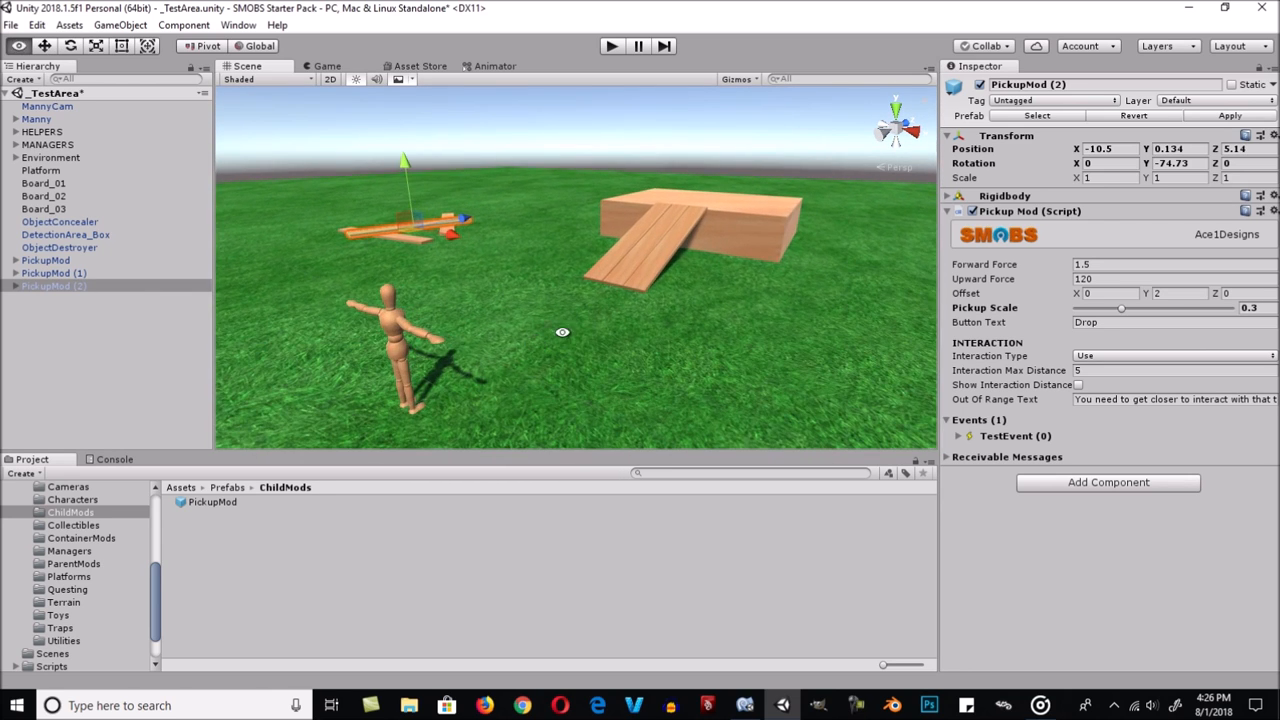
{"action": "left_click", "coordinate": [108, 327]}
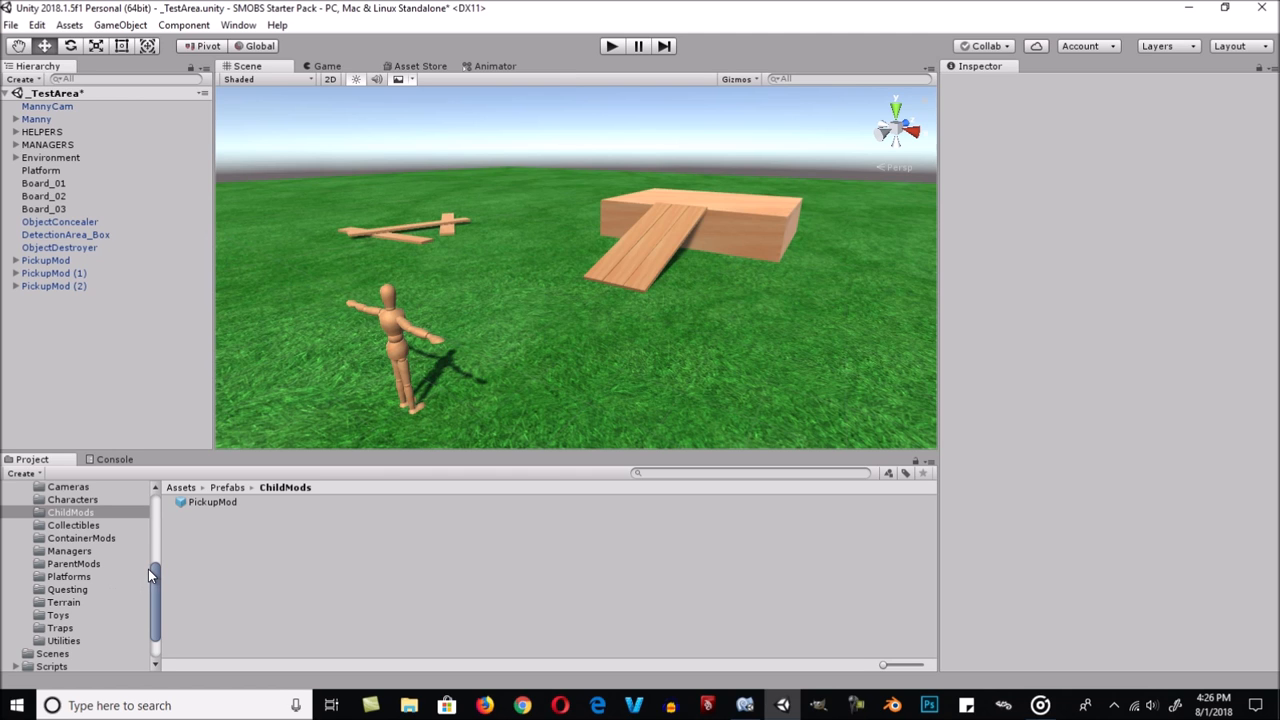
Add an EventCycler prefab from Utilities to the scene.
{"action": "left_click", "coordinate": [76, 644]}
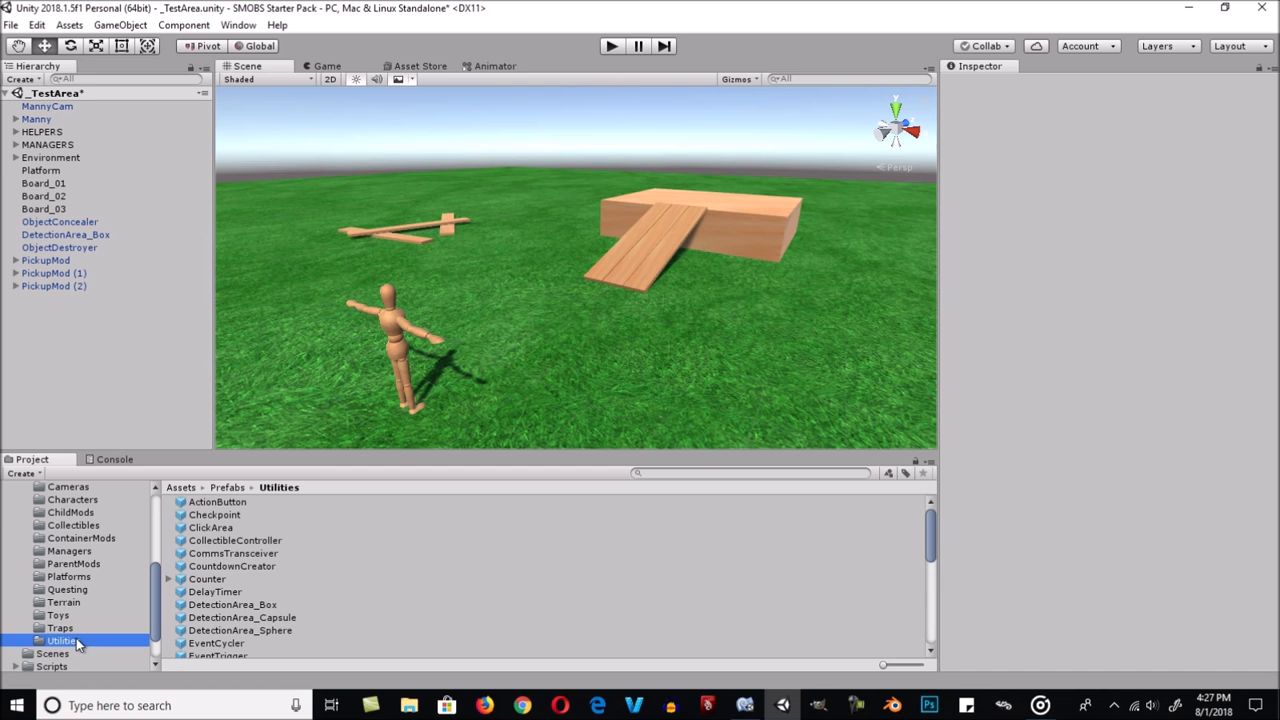
{"action": "scroll", "coordinate": [249, 620], "scroll_direction": "down", "scroll_amount": 2}
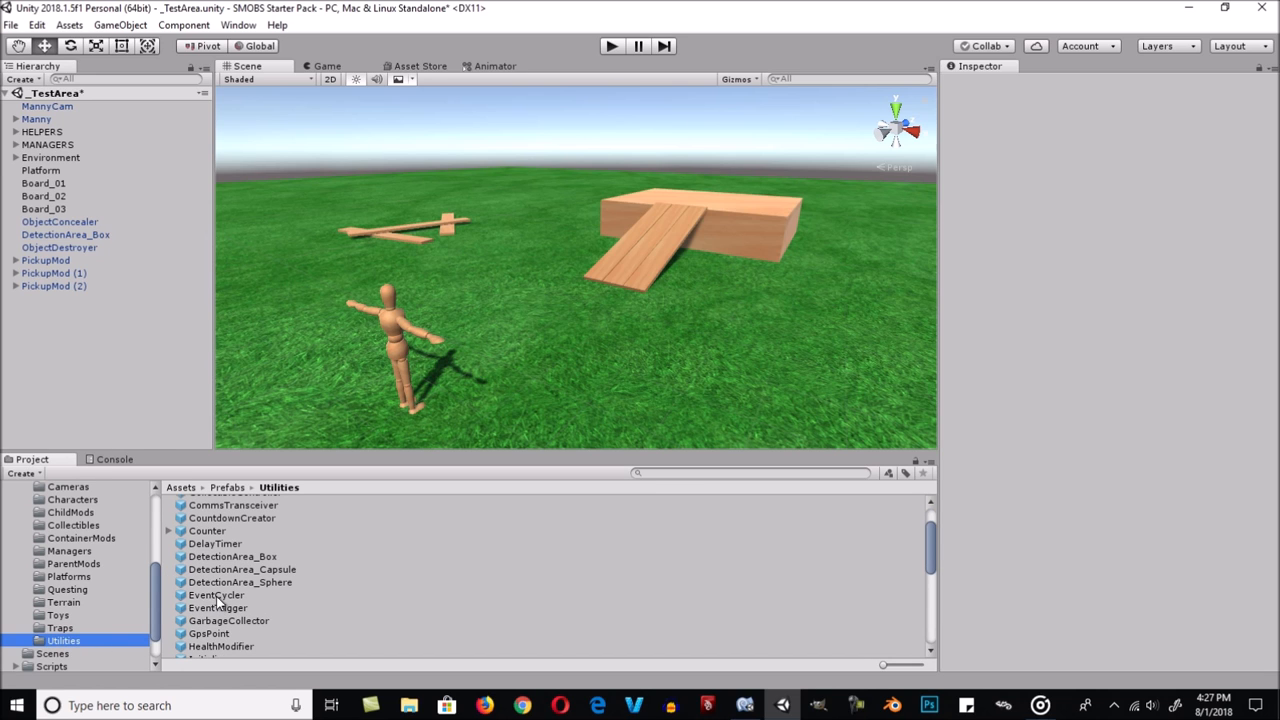
{"action": "left_click_drag", "start_coordinate": [218, 600], "coordinate": [100, 370]}
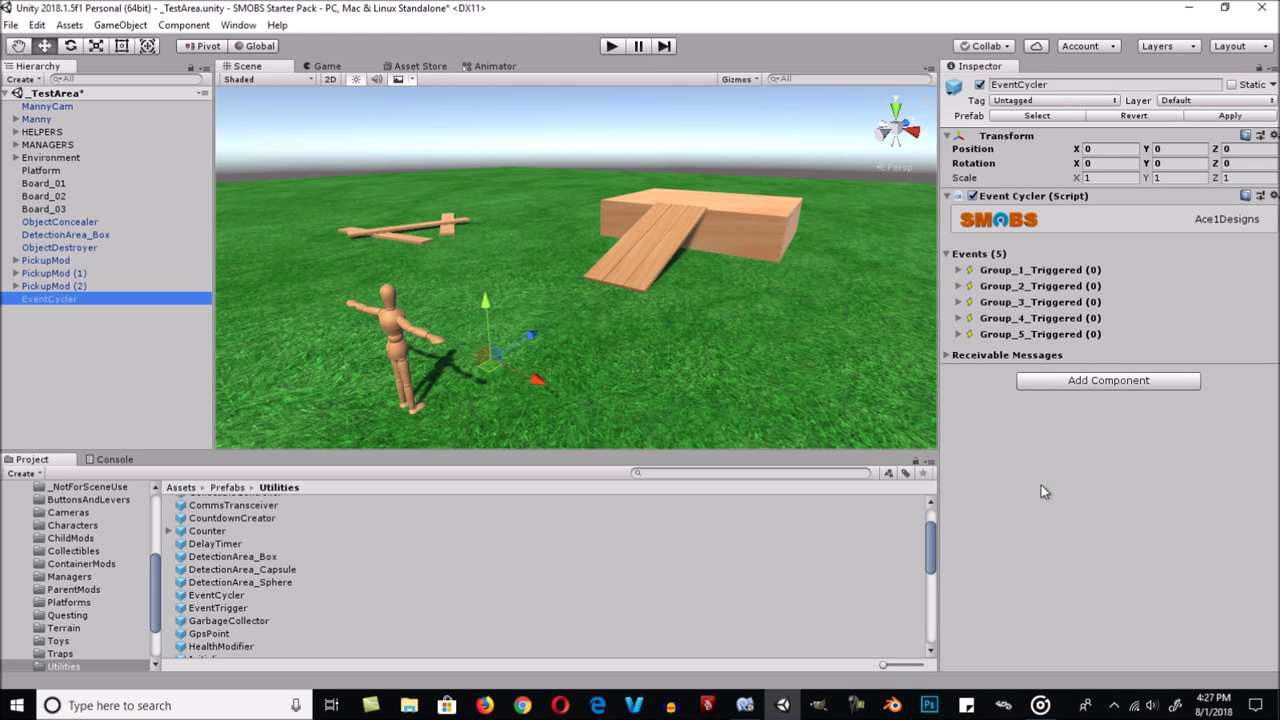
Make the EventCycler's Group_1_Triggered event send RevealAnObject to the ObjectConcealer with ObjectNumber 1.
{"action": "left_click", "coordinate": [958, 270]}
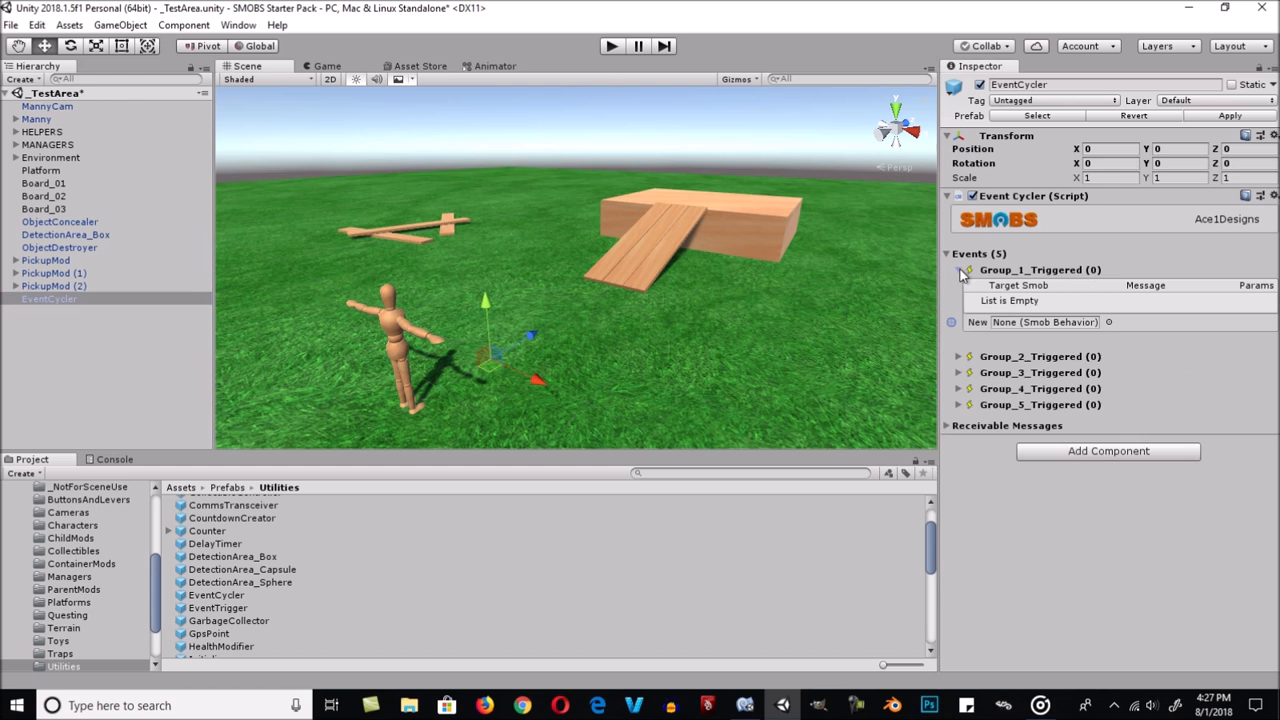
{"action": "left_click", "coordinate": [958, 358]}
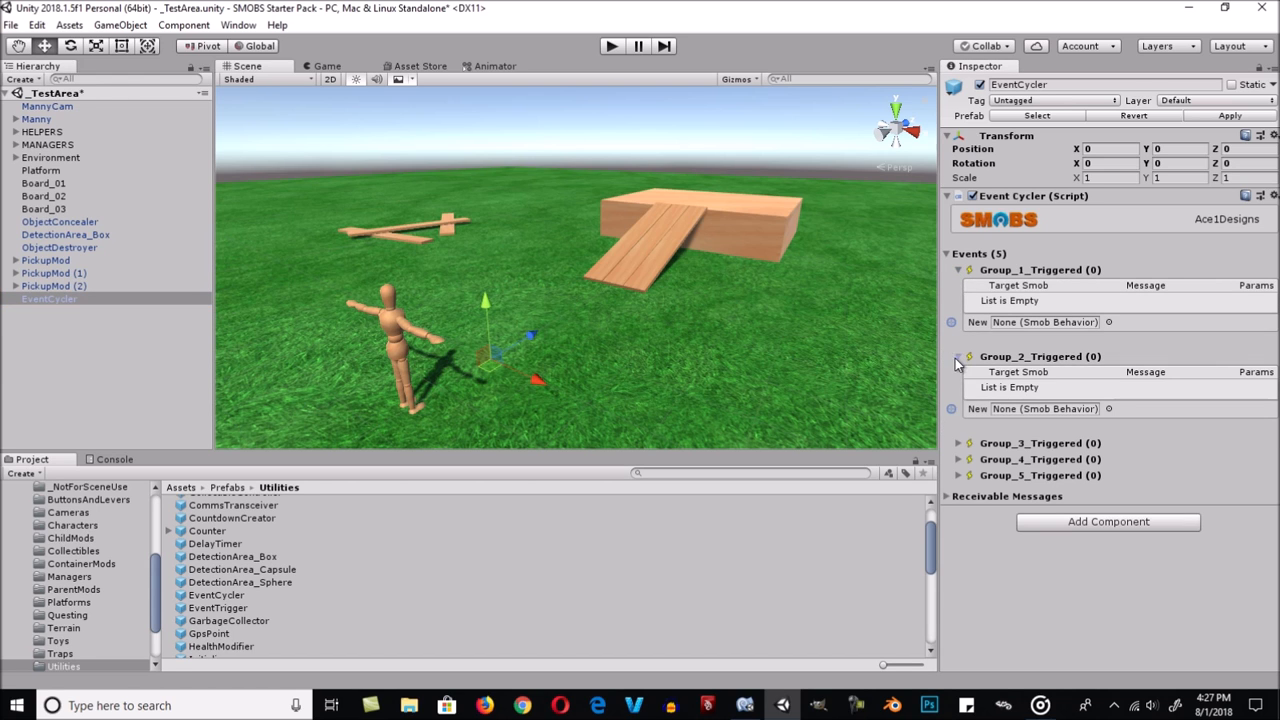
{"action": "left_click", "coordinate": [959, 444]}
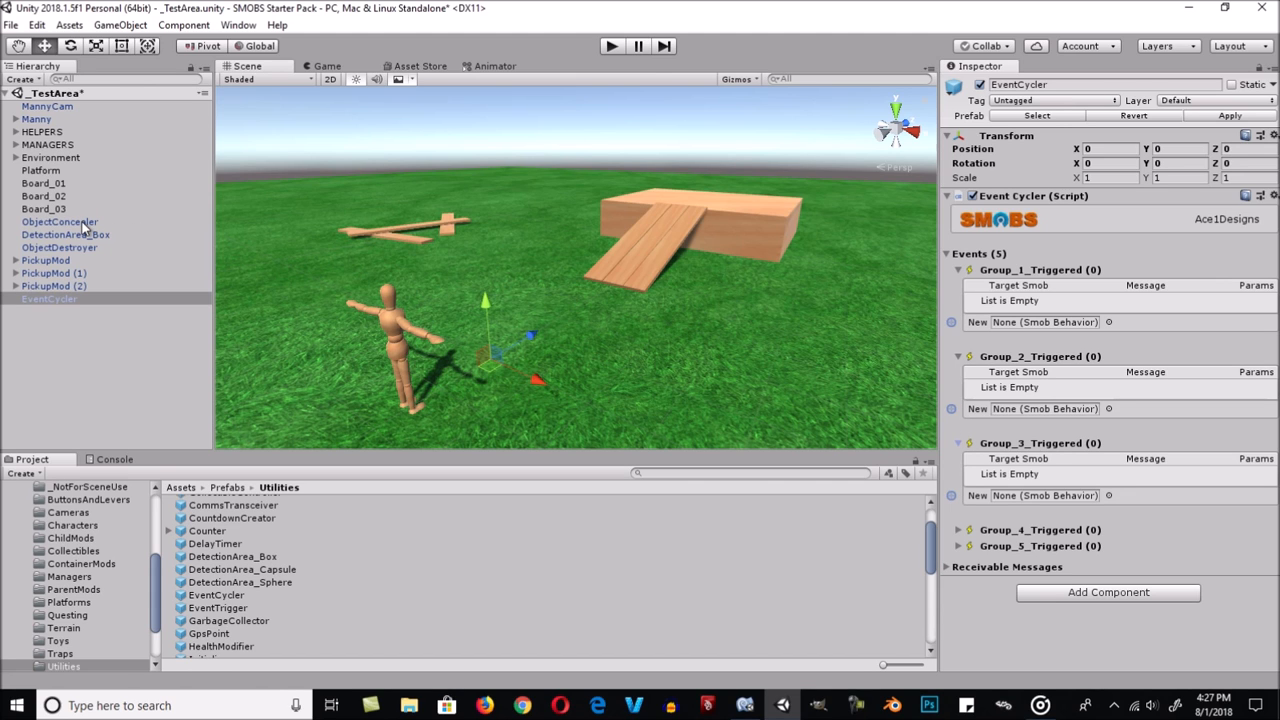
{"action": "left_click_drag", "start_coordinate": [85, 230], "coordinate": [1010, 326]}
{"action": "left_click", "coordinate": [1177, 322]}
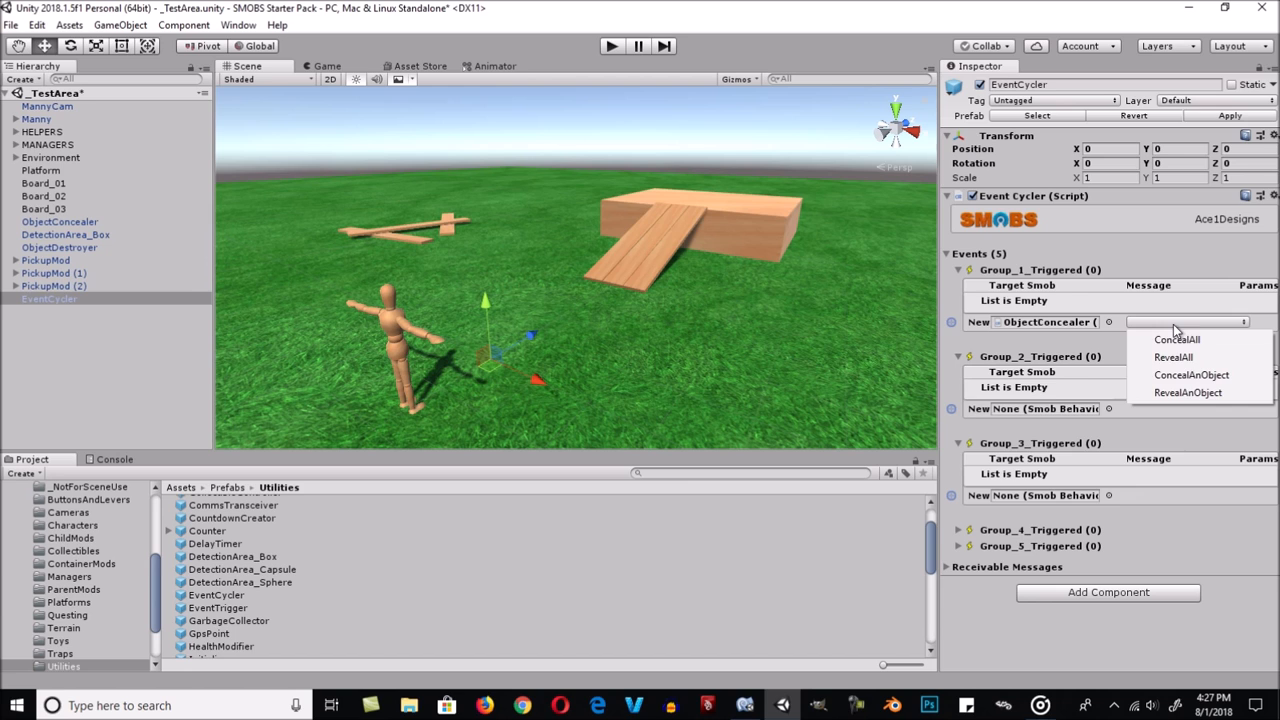
{"action": "left_click", "coordinate": [1185, 392]}
{"action": "left_click", "coordinate": [1170, 338]}
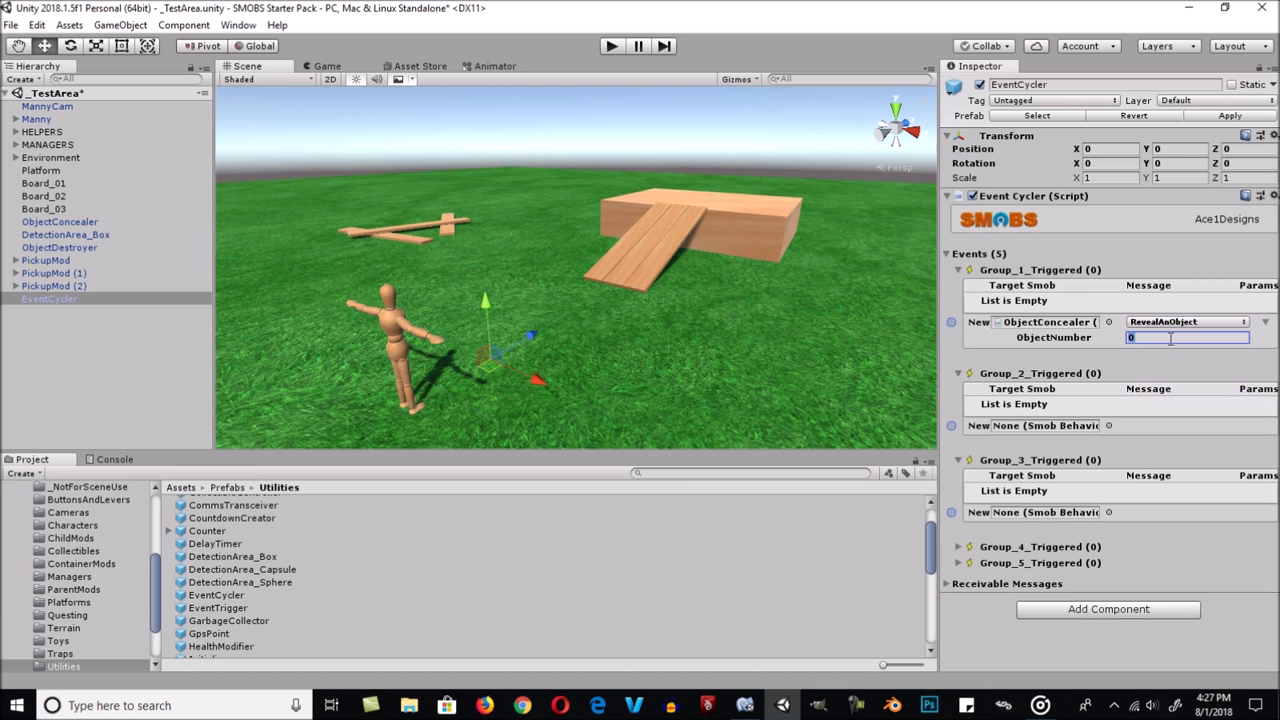
{"action": "type", "text": "1"}
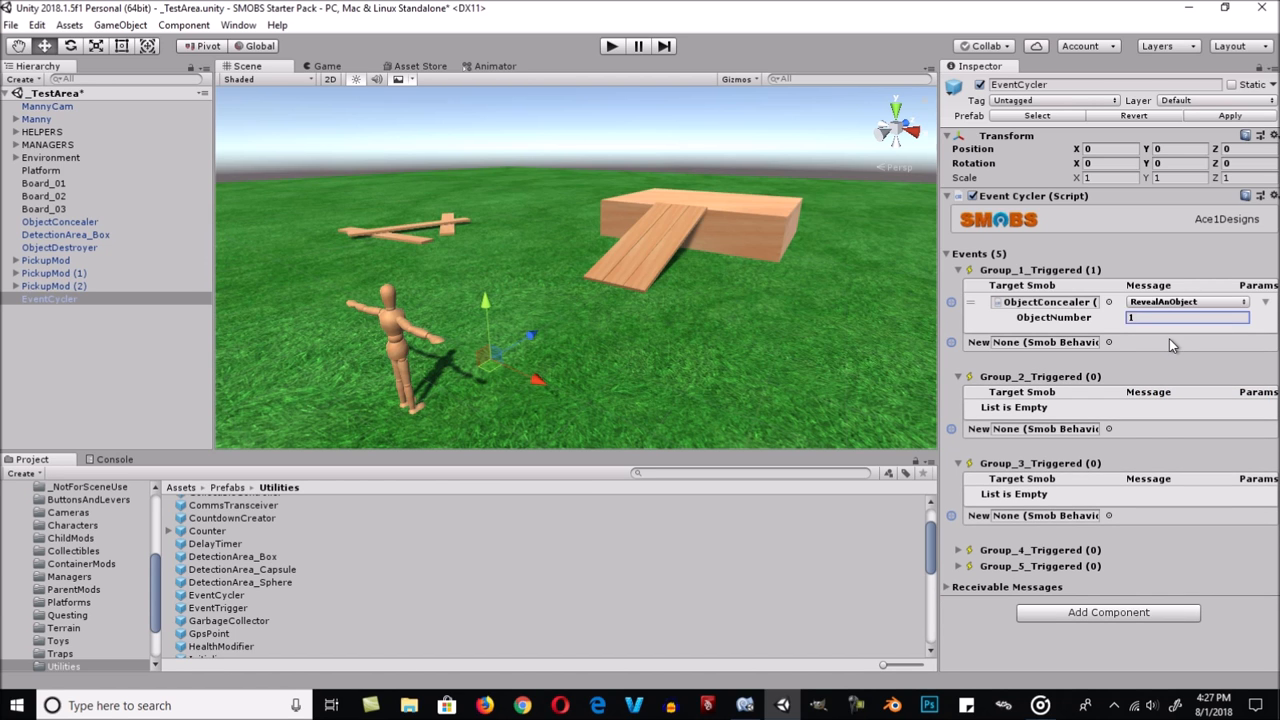
Make the EventCycler's Group_2_Triggered event send RevealAnObject to the ObjectConcealer with ObjectNumber 2.
{"action": "left_click_drag", "start_coordinate": [88, 226], "coordinate": [1038, 433]}
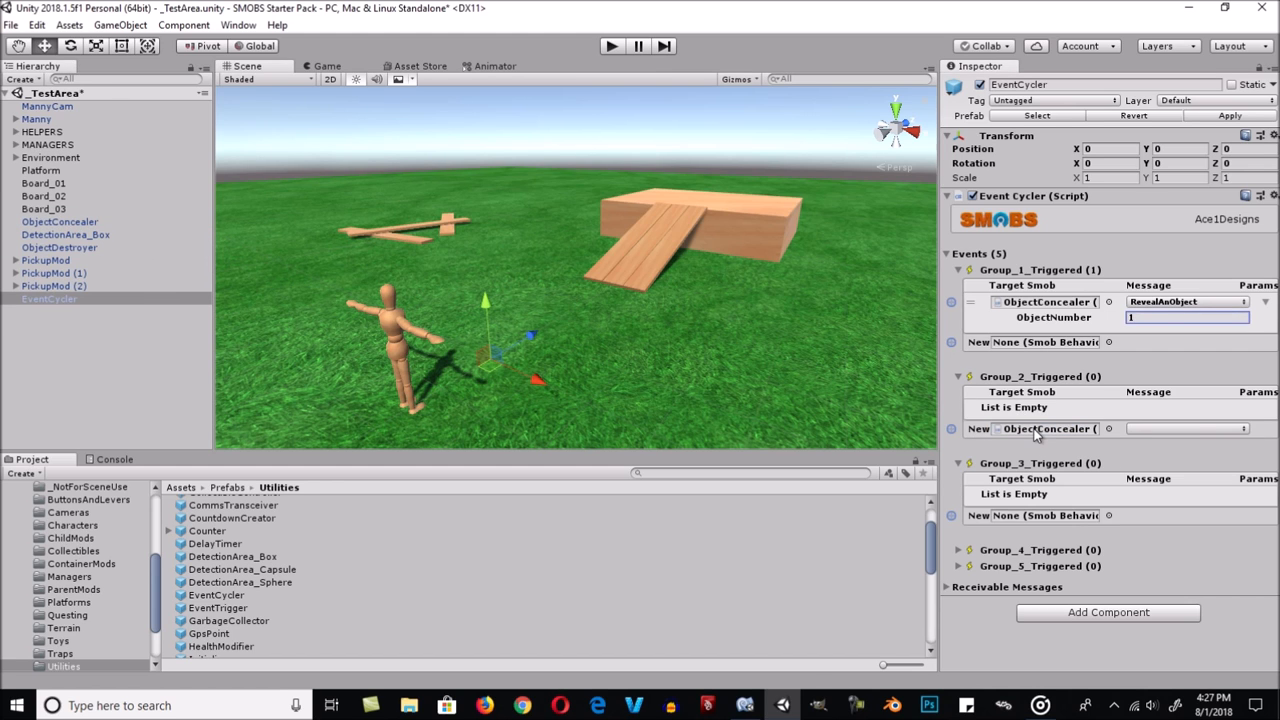
{"action": "left_click", "coordinate": [1145, 428]}
{"action": "left_click", "coordinate": [1160, 500]}
{"action": "left_click", "coordinate": [1157, 446]}
{"action": "type", "text": "2"}
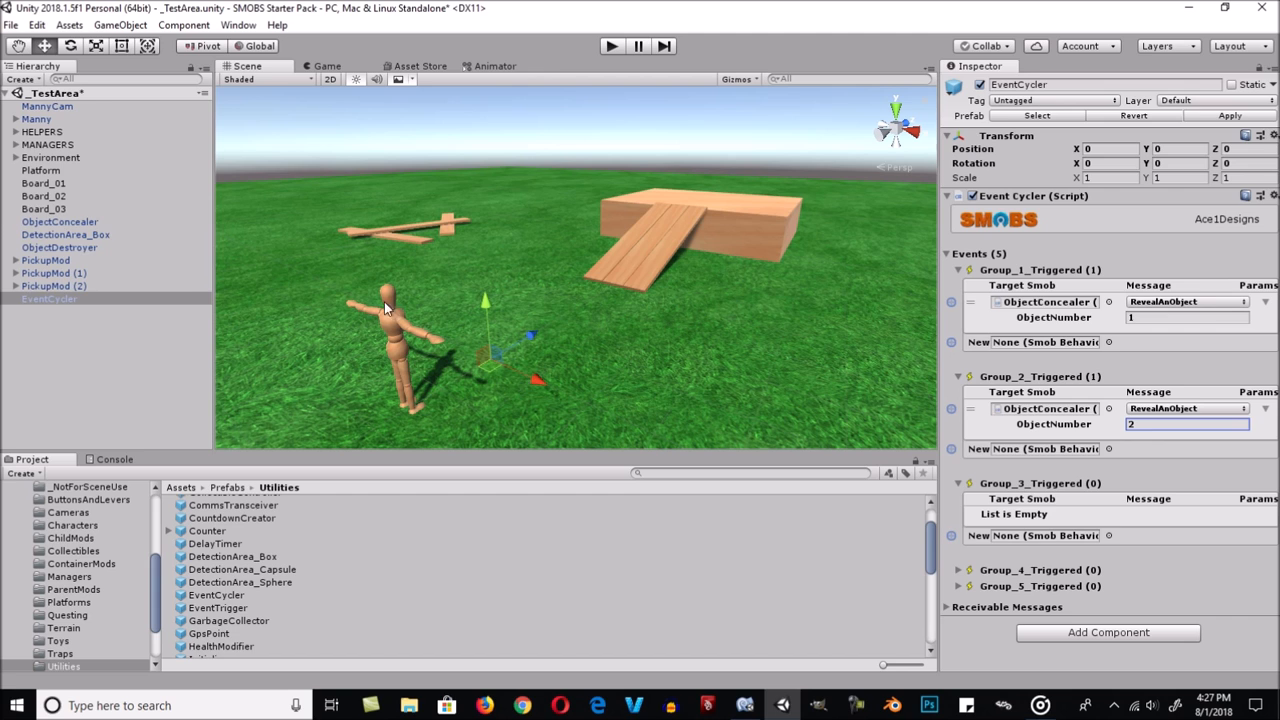
Make the EventCycler's Group_3_Triggered event send RevealAnObject to the ObjectConcealer with ObjectNumber 3.
{"action": "left_click_drag", "start_coordinate": [68, 222], "coordinate": [1047, 541]}
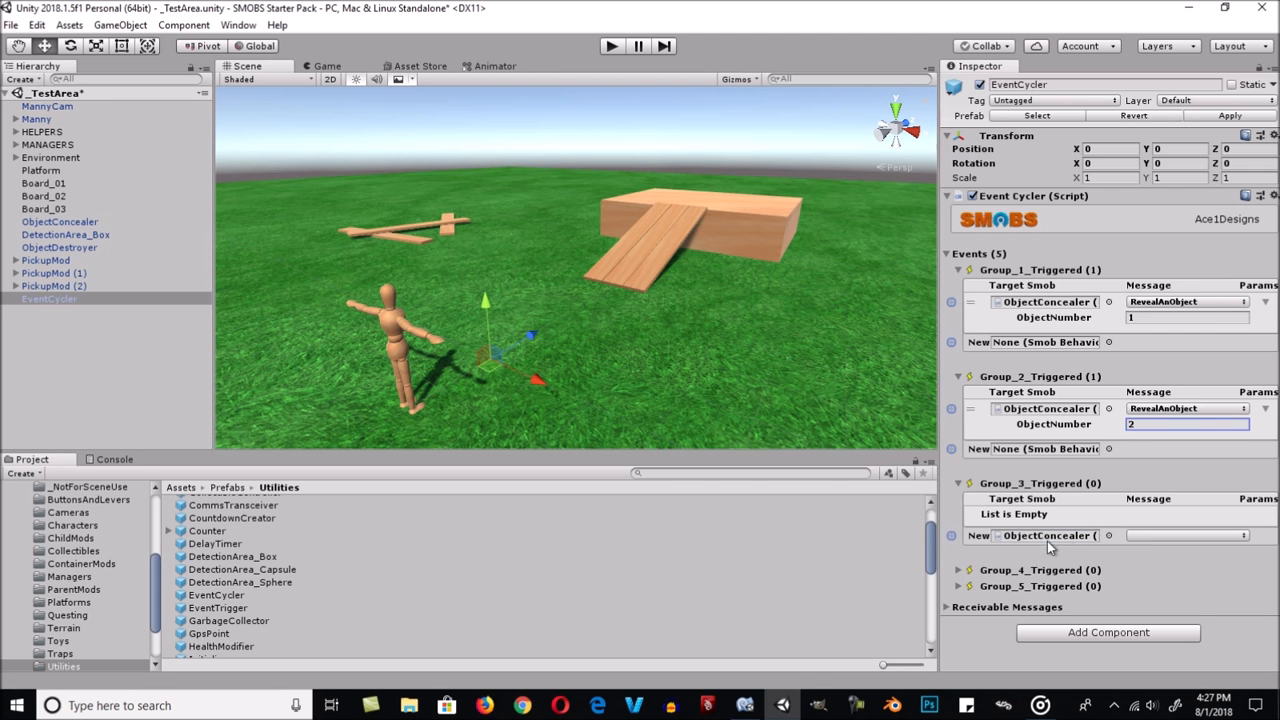
{"action": "left_click", "coordinate": [1128, 537]}
{"action": "left_click", "coordinate": [1172, 605]}
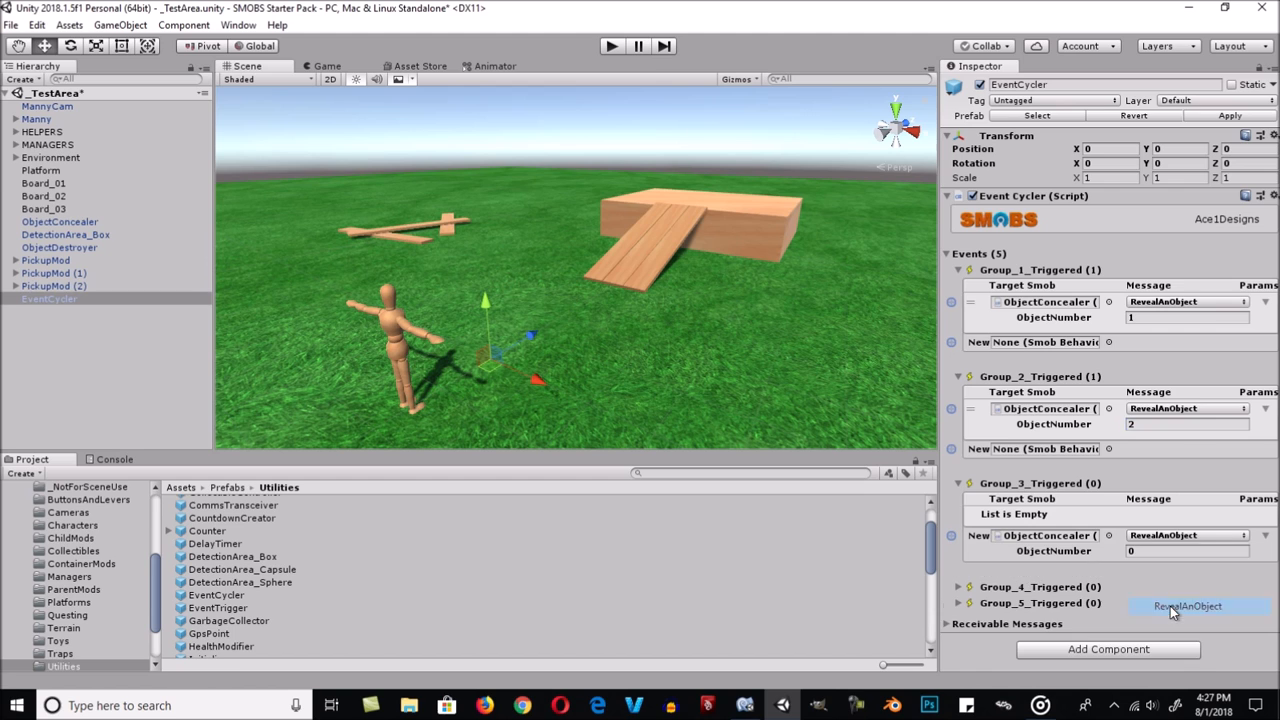
{"action": "left_click", "coordinate": [1160, 551]}
{"action": "type", "text": "3"}
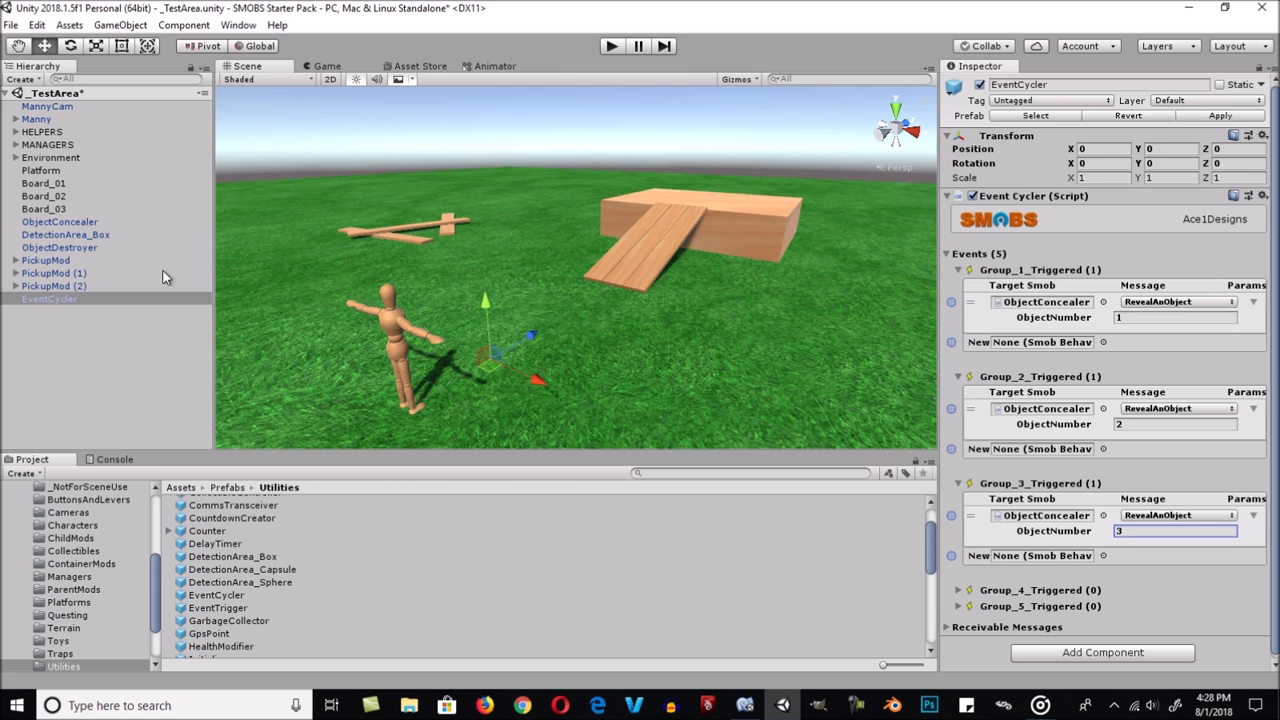
Compare the boards assigned to Objects 1 to 3 in the ObjectConcealer with the EventCycler's group events.
{"action": "left_click", "coordinate": [78, 222]}
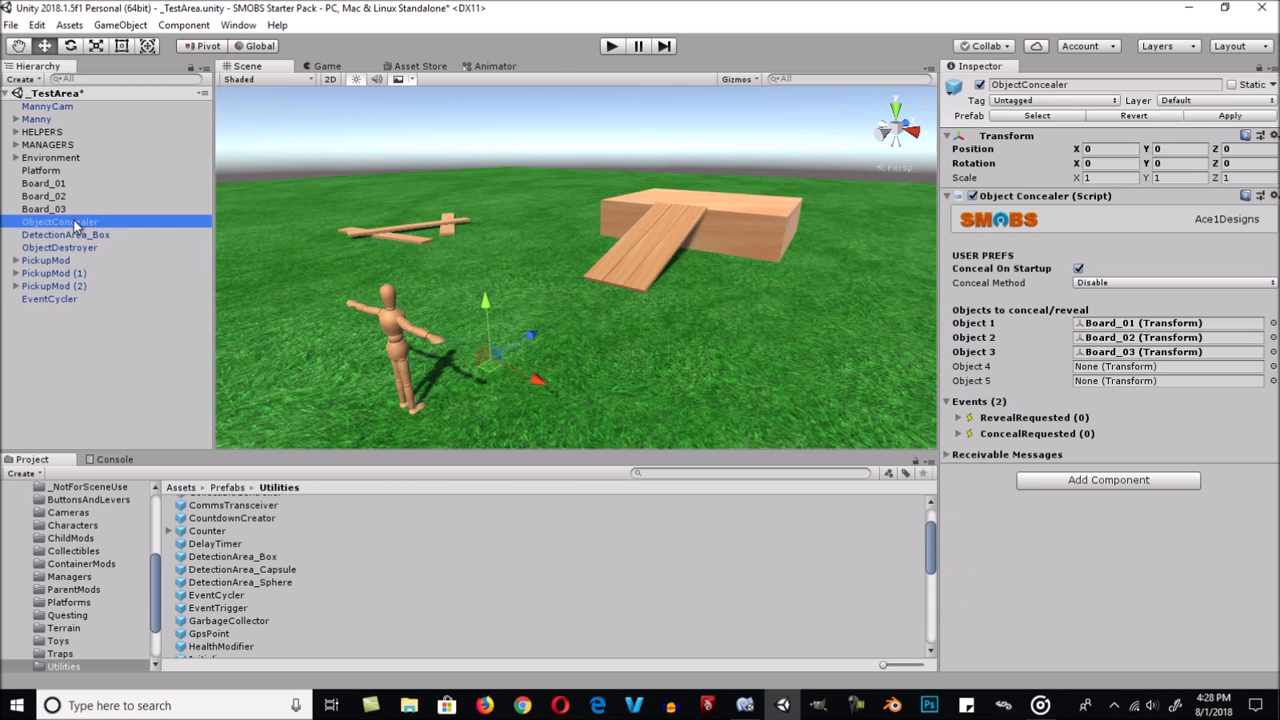
{"action": "left_click", "coordinate": [1002, 326]}
{"action": "left_click", "coordinate": [1007, 338]}
{"action": "left_click", "coordinate": [1008, 351]}
{"action": "left_click", "coordinate": [1004, 323]}
{"action": "left_click", "coordinate": [1003, 339]}
{"action": "left_click", "coordinate": [1004, 349]}
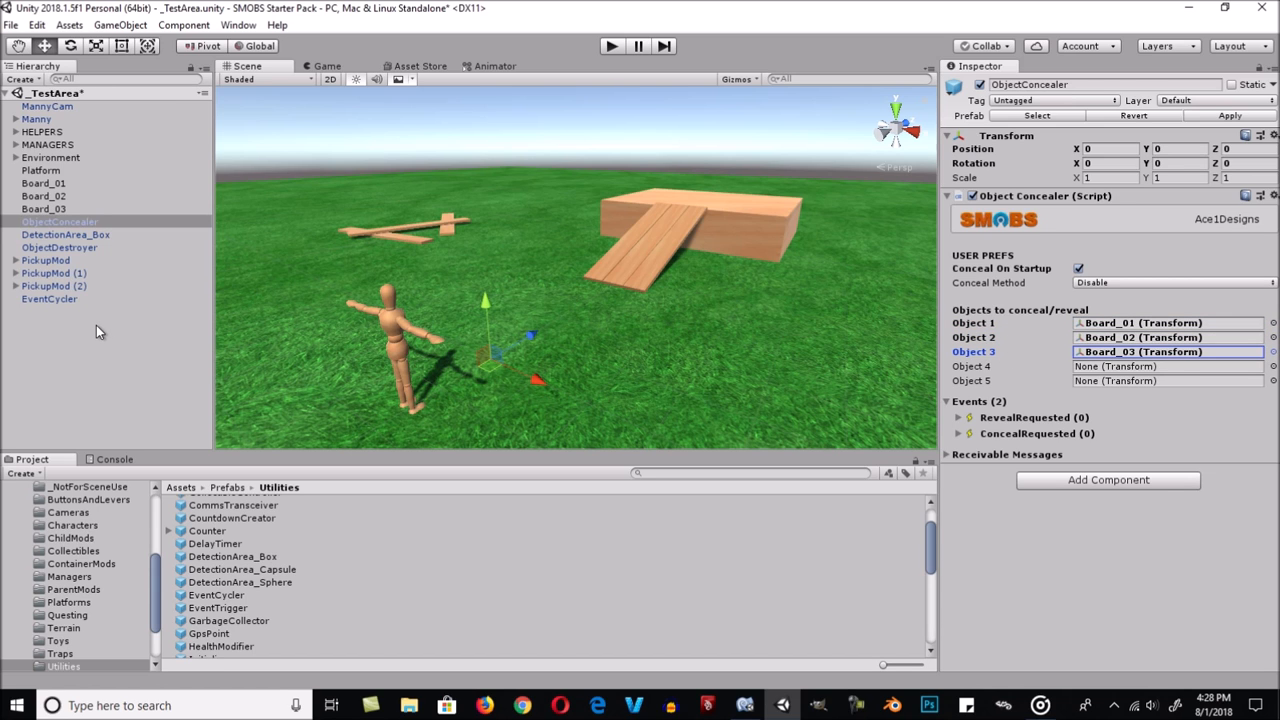
{"action": "left_click", "coordinate": [78, 300]}
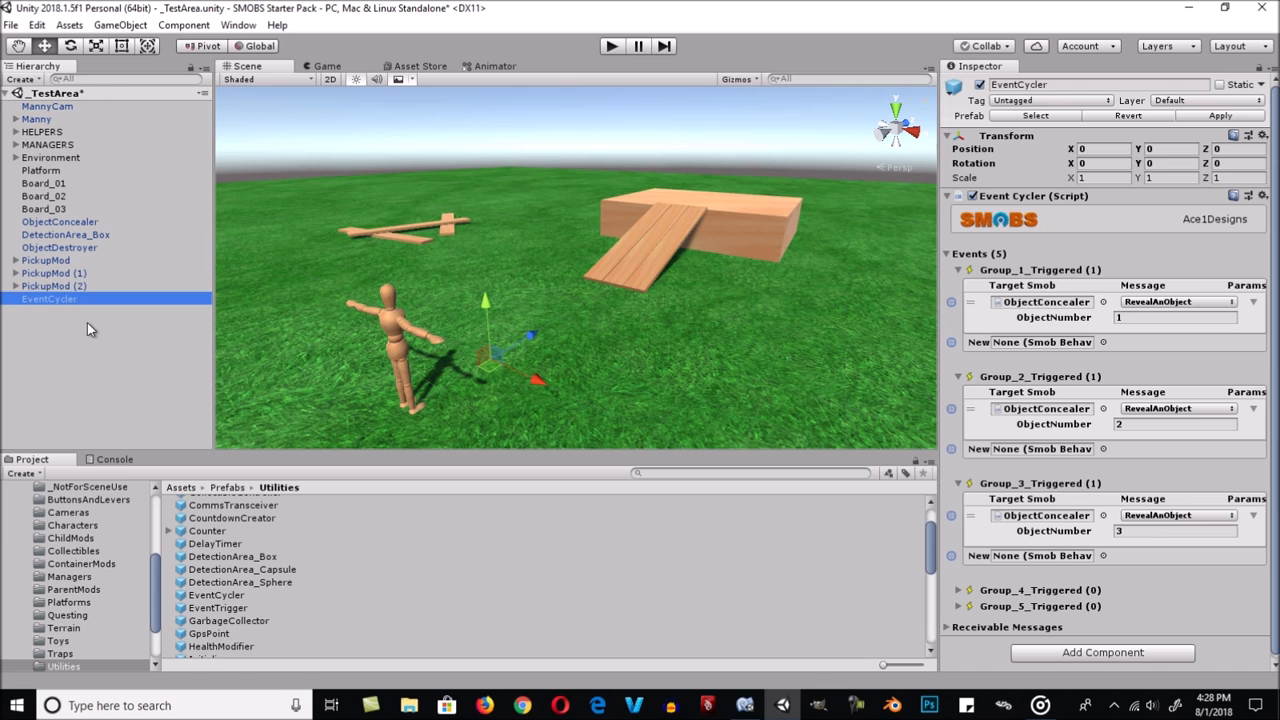
Make DetectionArea_Box's Ball_Entered event also send TriggerNextGroup to the EventCycler.
{"action": "left_click", "coordinate": [100, 234]}
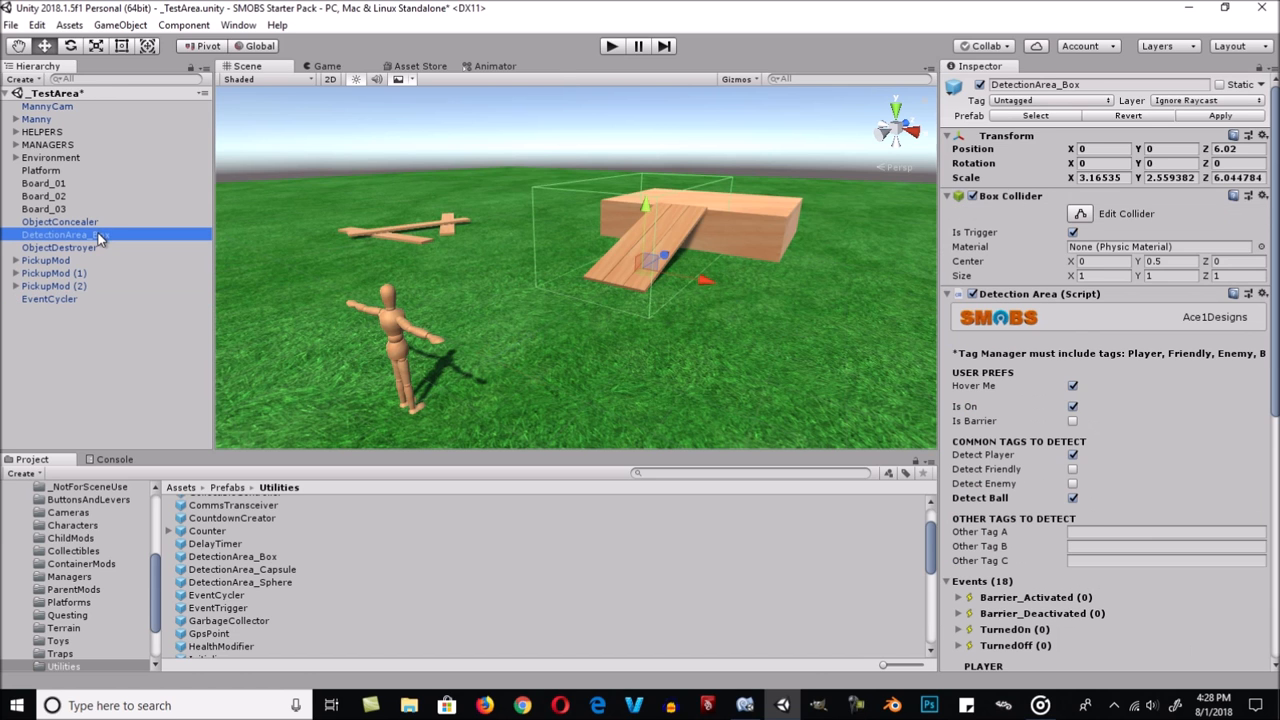
{"action": "scroll", "coordinate": [1018, 447], "scroll_direction": "down", "scroll_amount": 5}
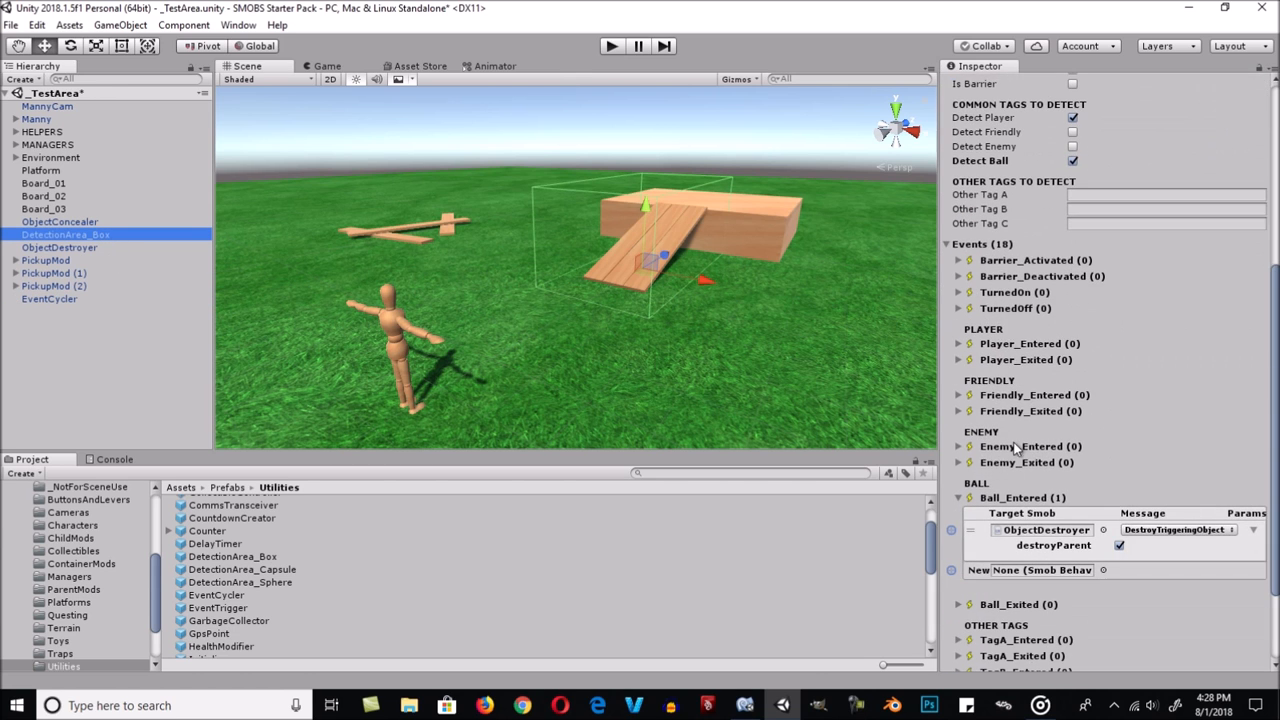
{"action": "left_click_drag", "start_coordinate": [55, 297], "coordinate": [1055, 576]}
{"action": "left_click", "coordinate": [1145, 570]}
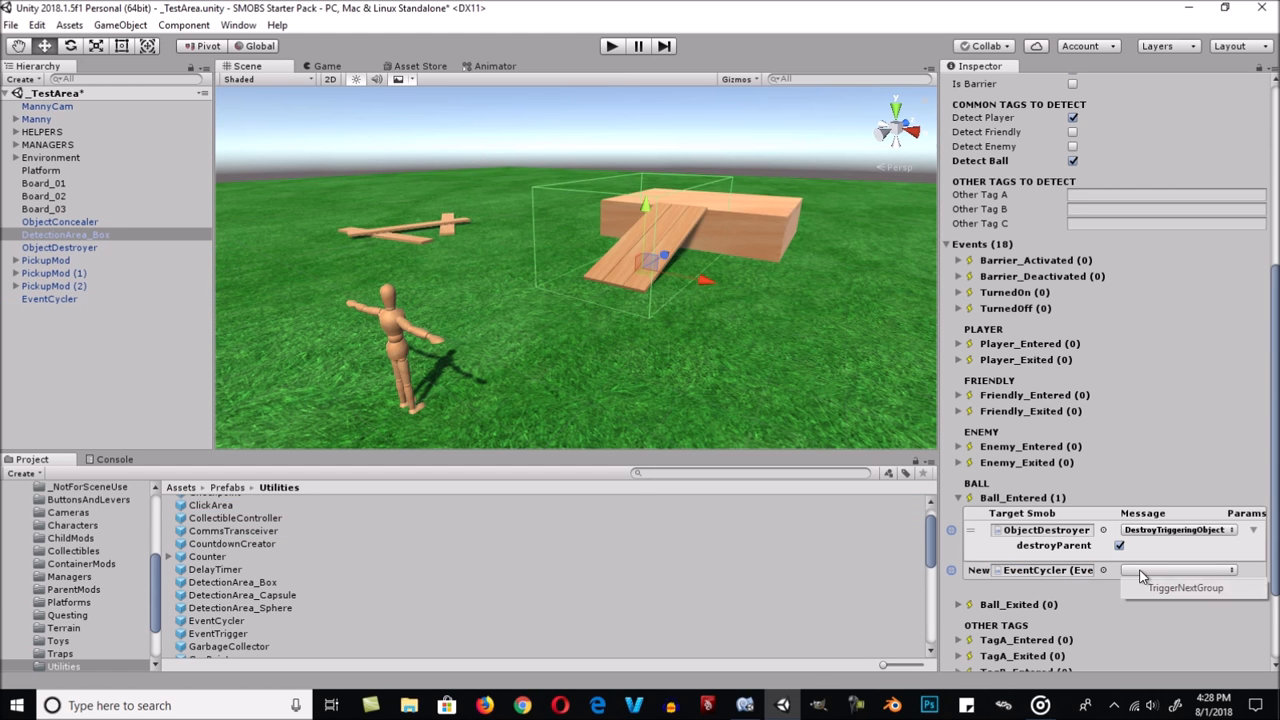
{"action": "left_click", "coordinate": [1177, 590]}
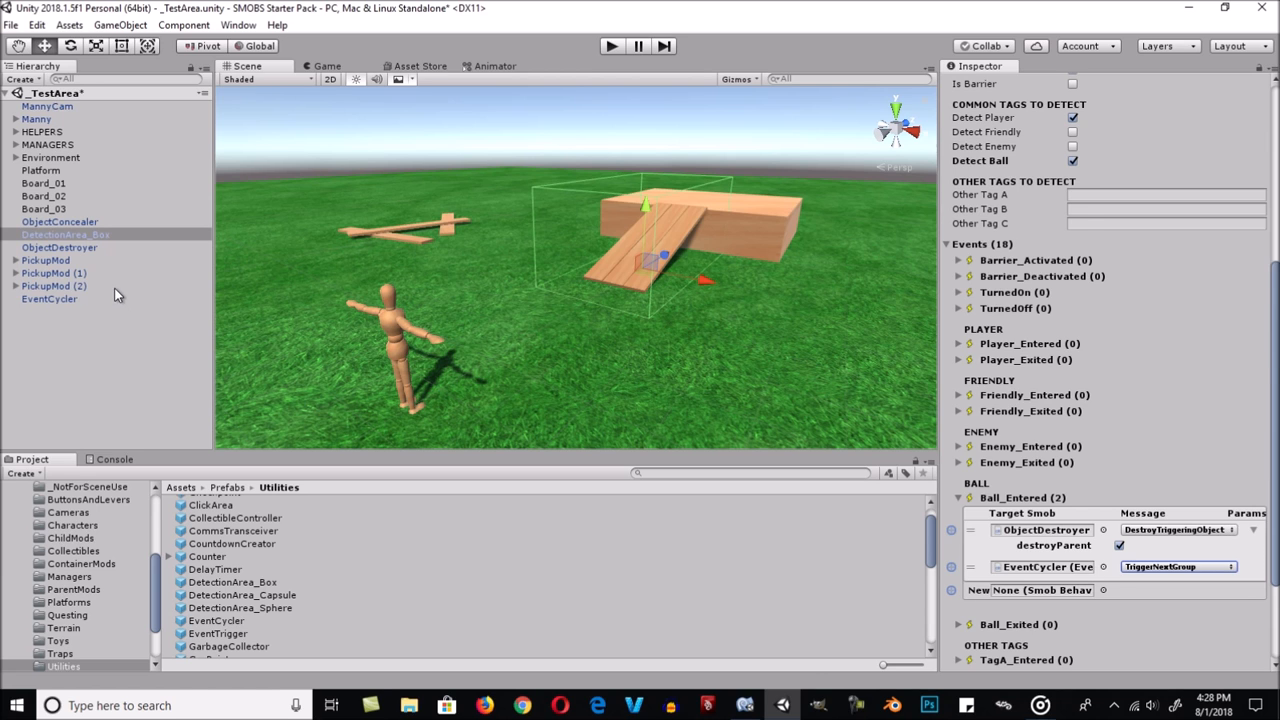
Review the settings of the ObjectConcealer, the pickup planks, the detection area, the ObjectDestroyer and the EventCycler.
{"action": "left_click", "coordinate": [84, 222]}
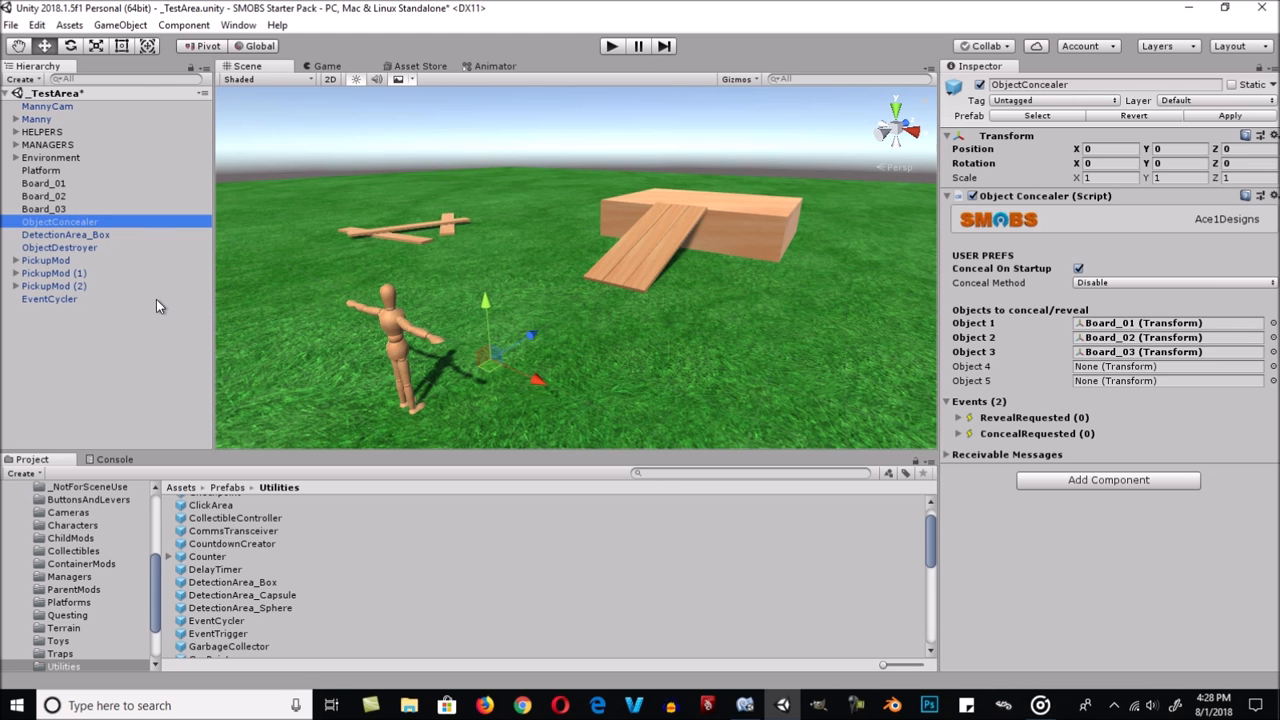
{"action": "left_click", "coordinate": [78, 261]}
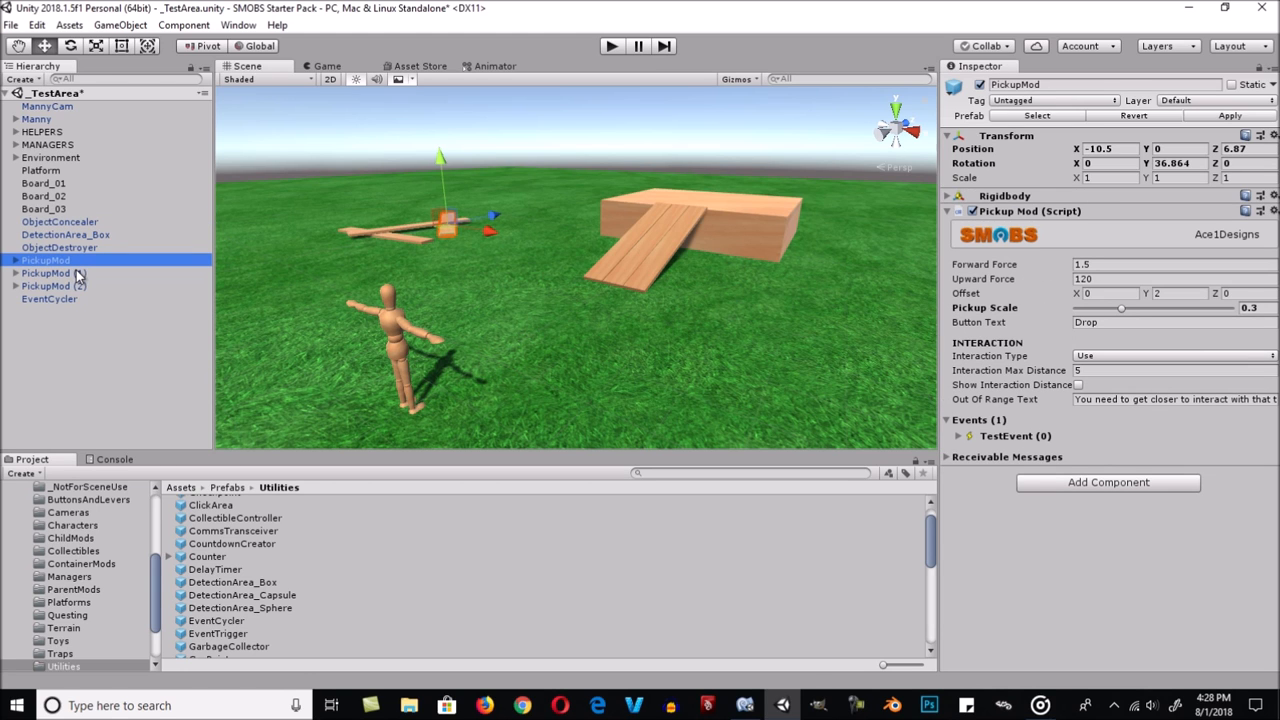
{"action": "left_click", "coordinate": [76, 273]}
{"action": "left_click", "coordinate": [75, 286]}
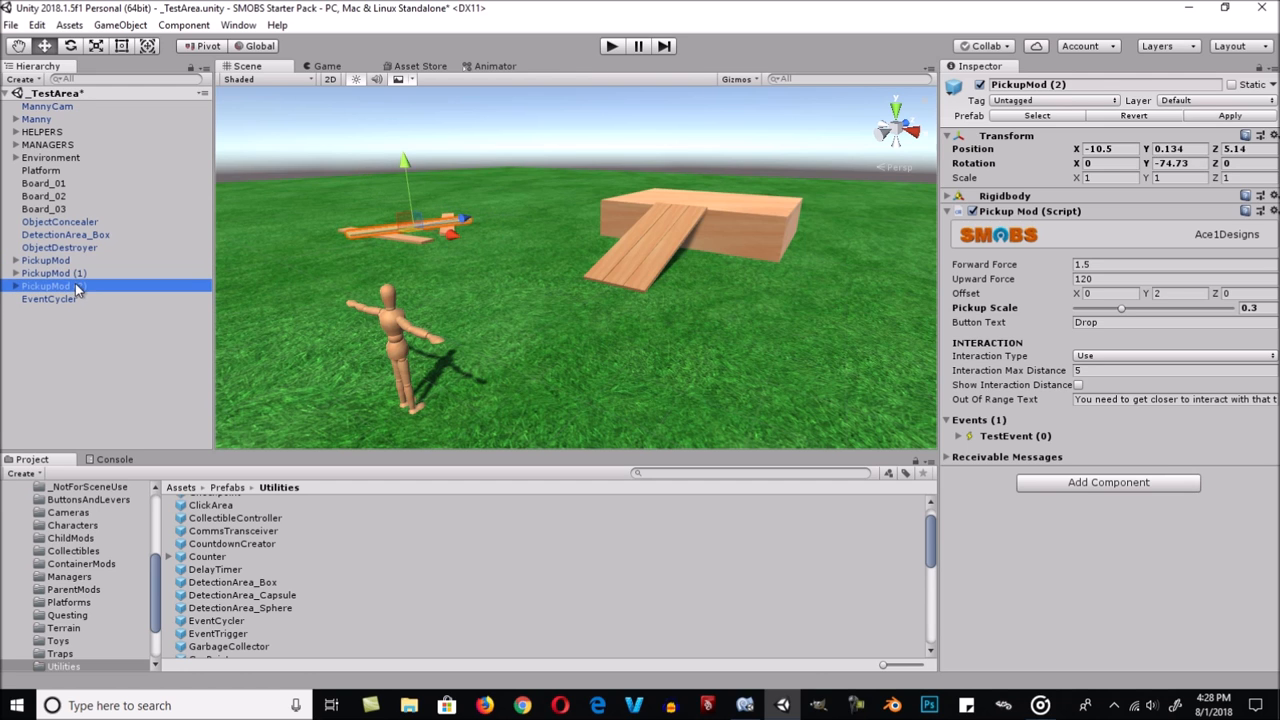
{"action": "left_click", "coordinate": [16, 260]}
{"action": "left_click", "coordinate": [48, 270]}
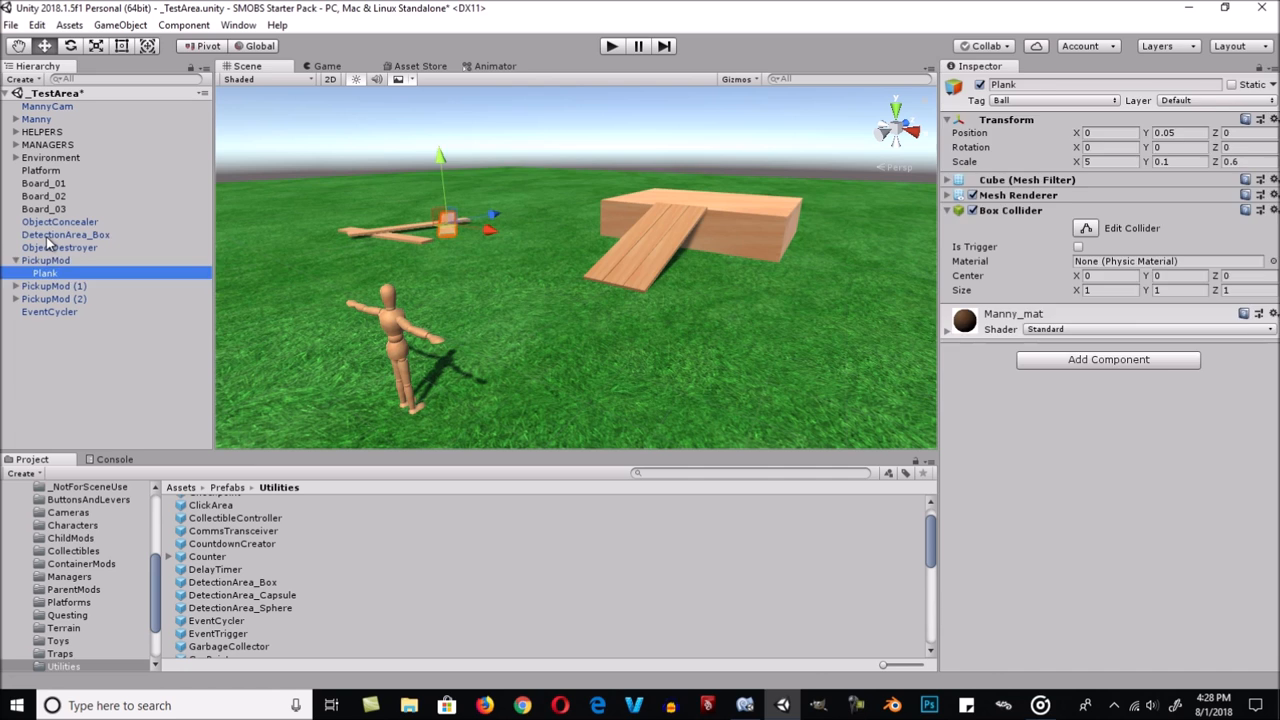
{"action": "left_click", "coordinate": [46, 236]}
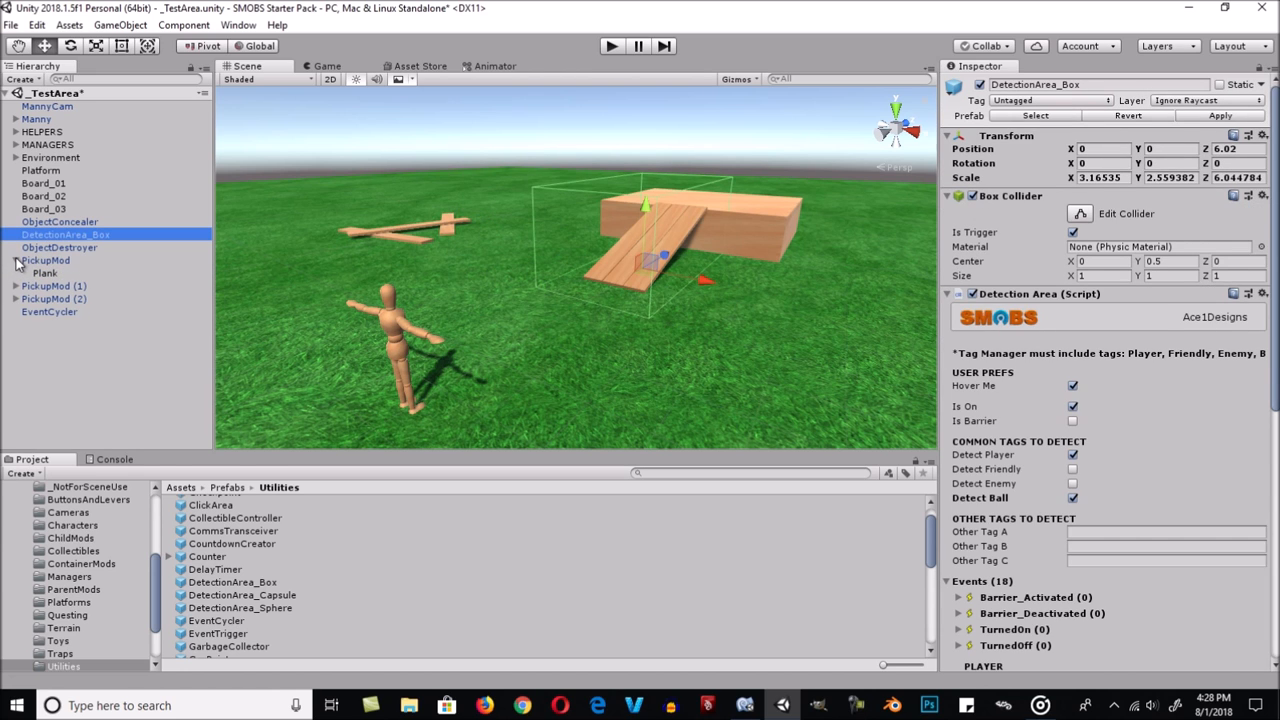
{"action": "left_click", "coordinate": [16, 261]}
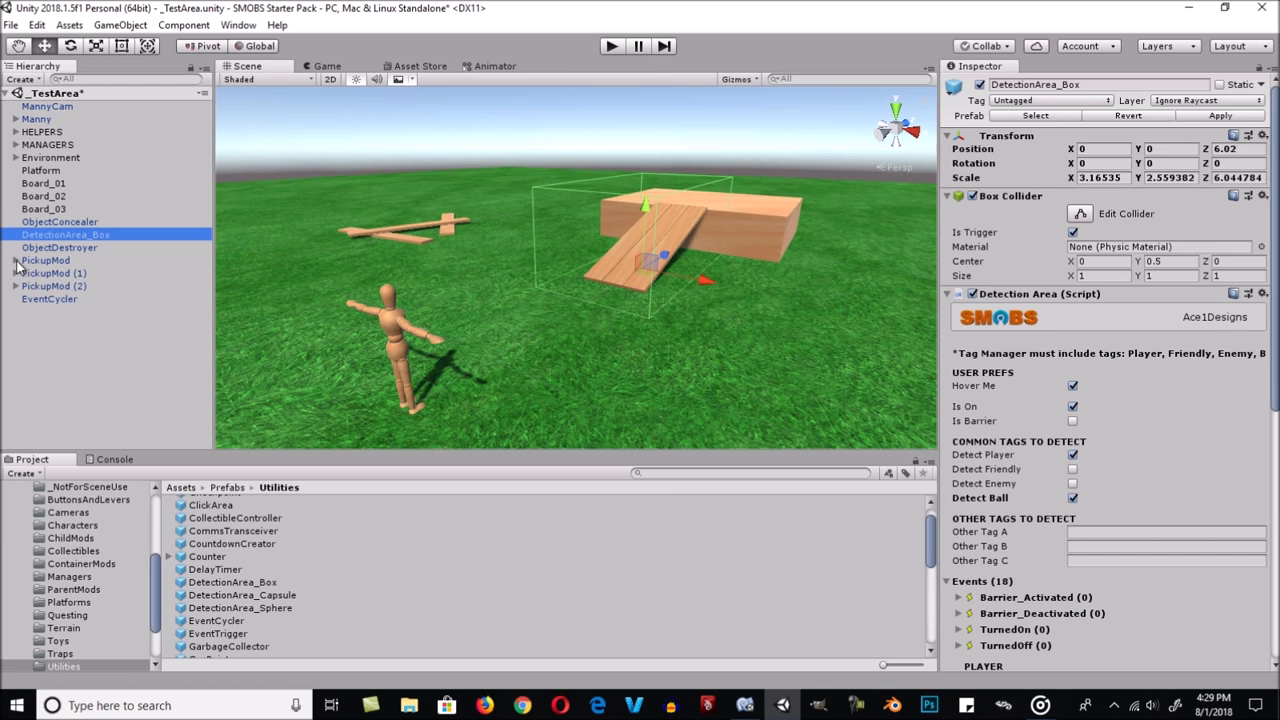
{"action": "left_click", "coordinate": [84, 320]}
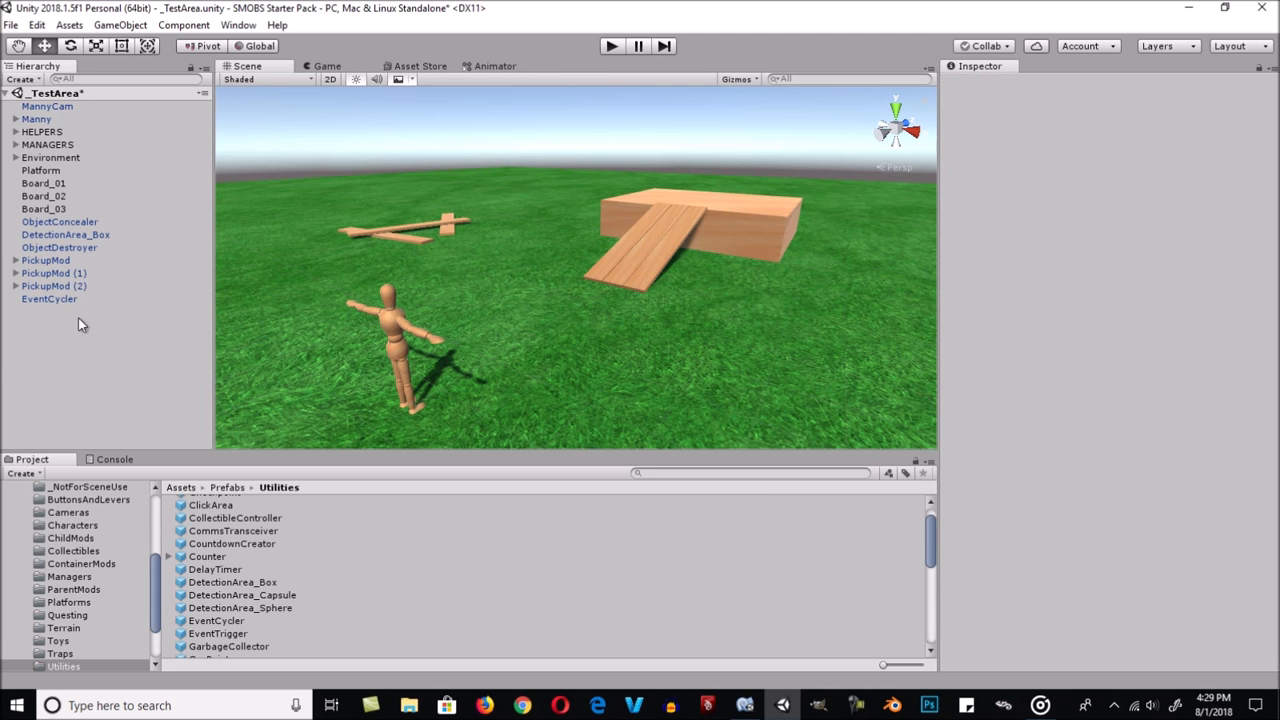
{"action": "left_click", "coordinate": [58, 250]}
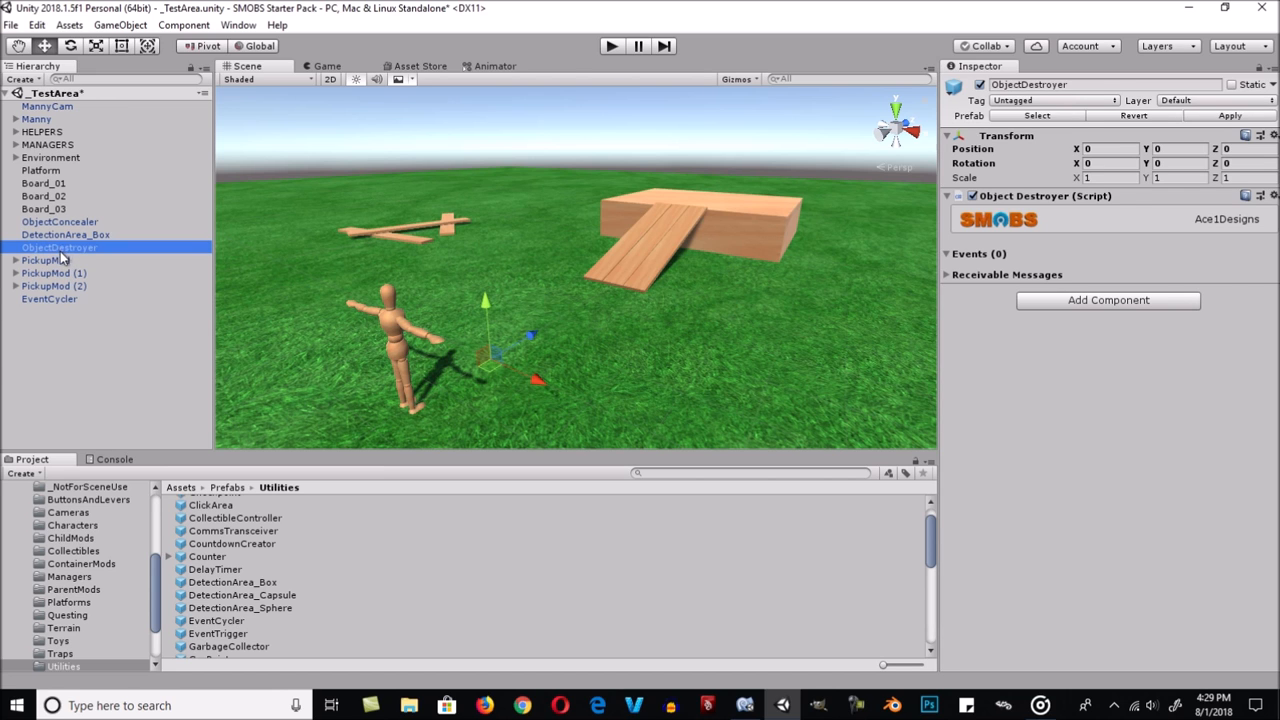
{"action": "left_click", "coordinate": [61, 299]}
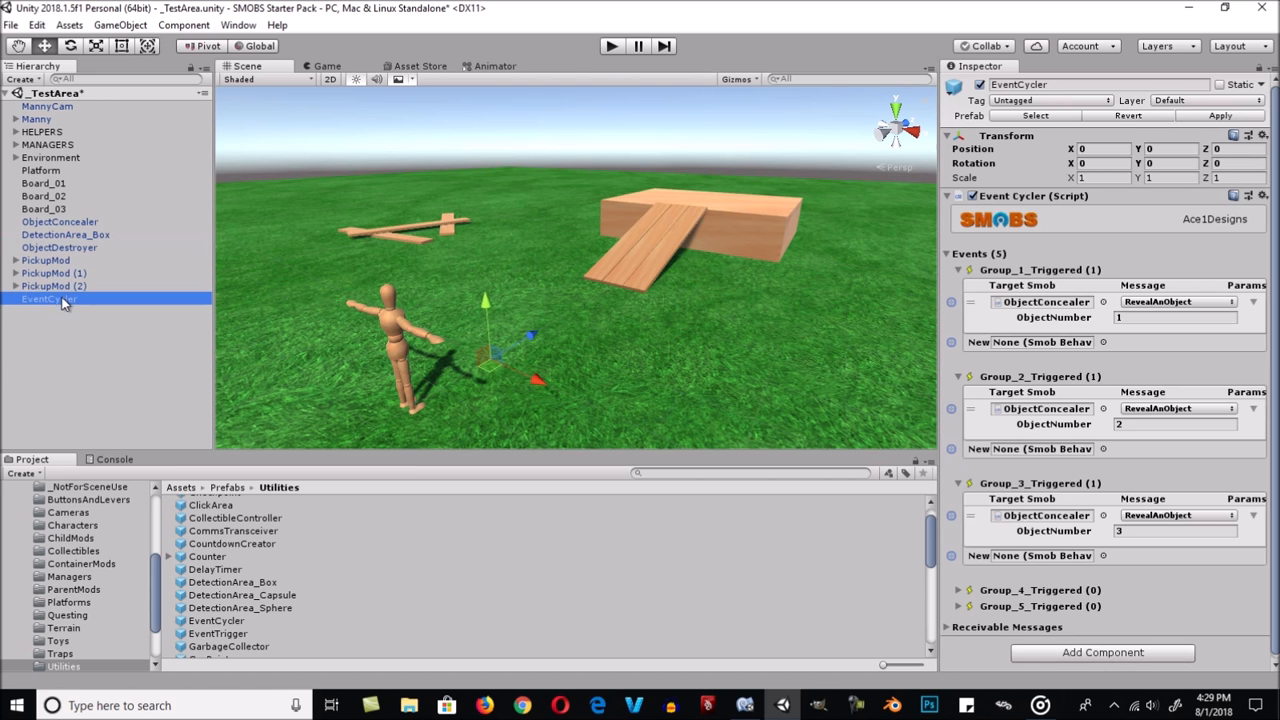
{"action": "left_click", "coordinate": [115, 347]}
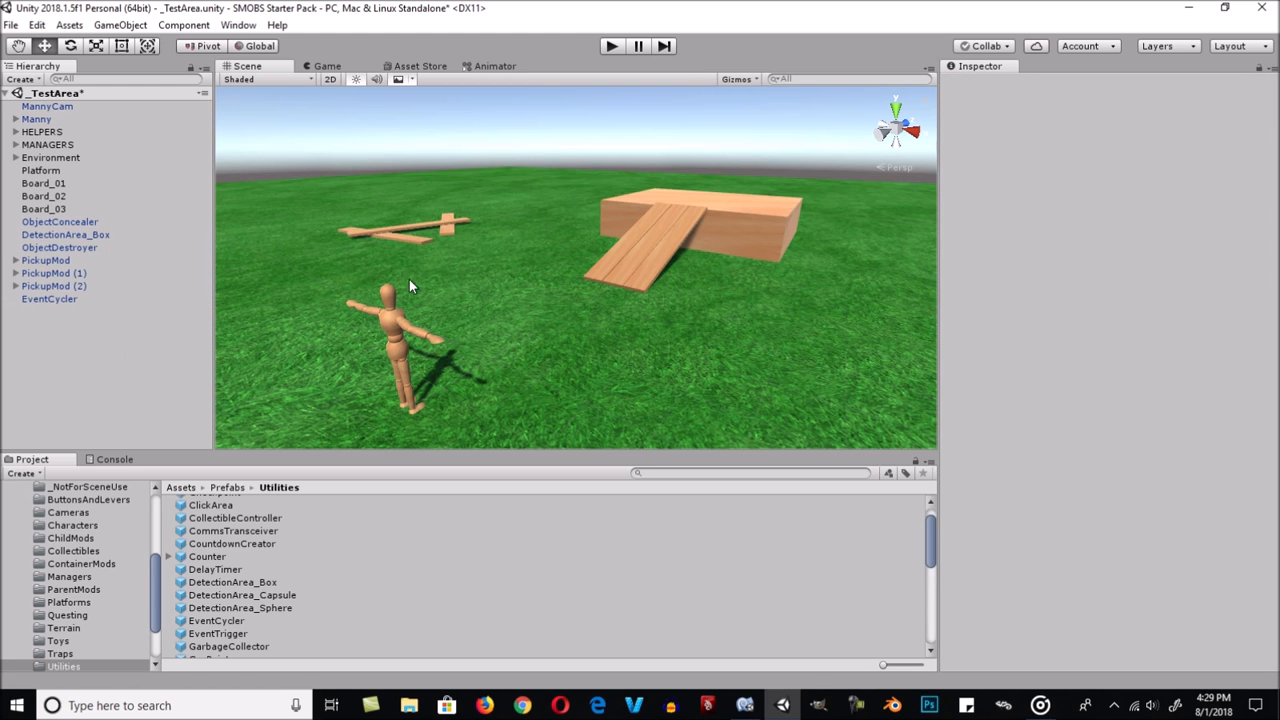
Start a play test, carry the first plank to the ramp area and return to the plank pile.
{"action": "left_click", "coordinate": [612, 46]}
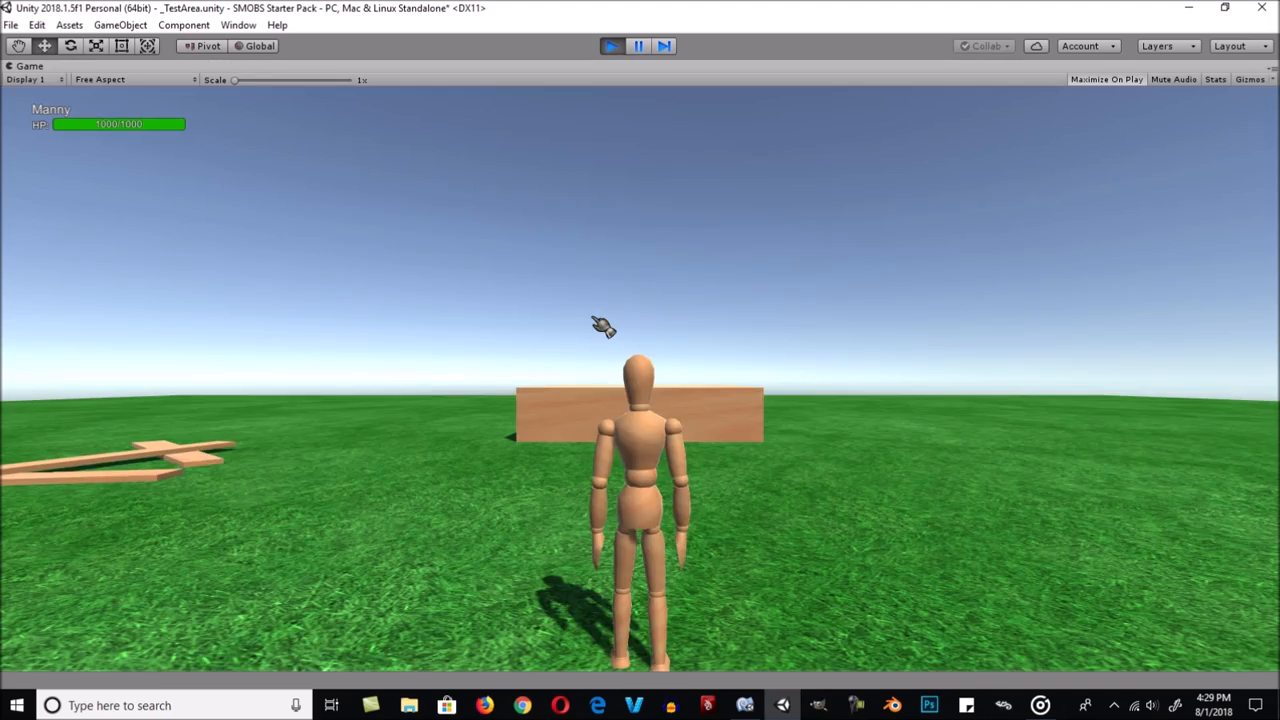
{"action": "right_click_drag", "start_coordinate": [650, 318], "coordinate": [371, 423]}
{"action": "key", "text": "w"}
{"action": "left_click", "coordinate": [642, 390]}
{"action": "key", "text": "w"}
{"action": "key", "text": "w"}
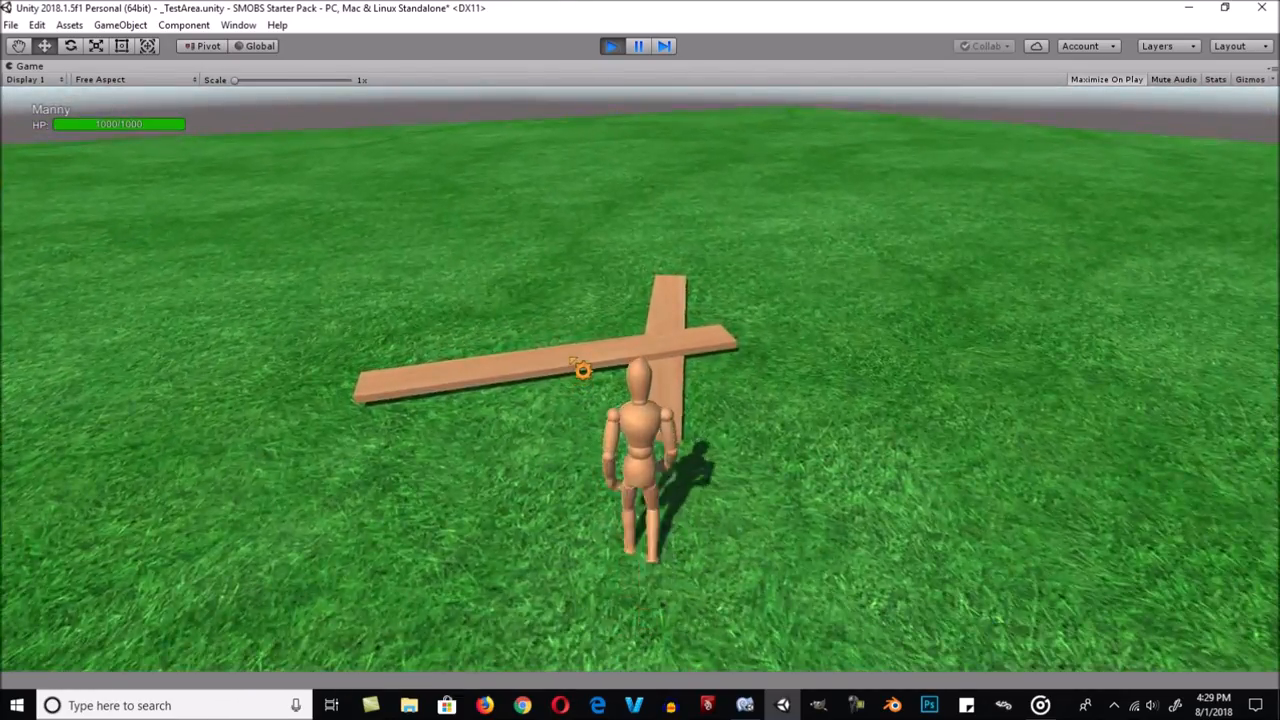
Pick up the second plank, carry it to the ramp area and head back for the remaining plank.
{"action": "left_click", "coordinate": [573, 362]}
{"action": "right_click_drag", "start_coordinate": [573, 362], "coordinate": [360, 409]}
{"action": "key", "text": "w"}
{"action": "key", "text": "w"}
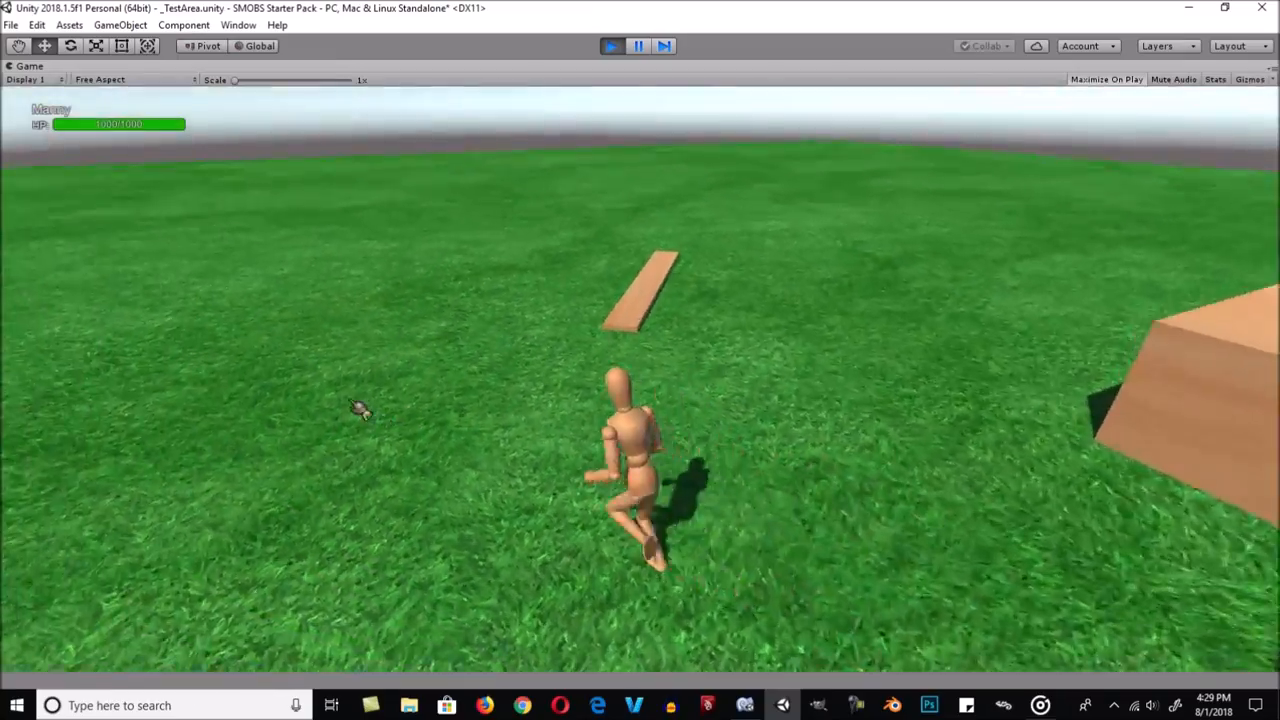
Pick up the last plank, carry it to the ramp area and walk Manny up the ramp onto the platform.
{"action": "left_click", "coordinate": [649, 368]}
{"action": "right_click_drag", "start_coordinate": [646, 386], "coordinate": [10, 420]}
{"action": "key", "text": "w"}
{"action": "key", "text": "w"}
{"action": "key", "text": "w"}
{"action": "key", "text": "w"}
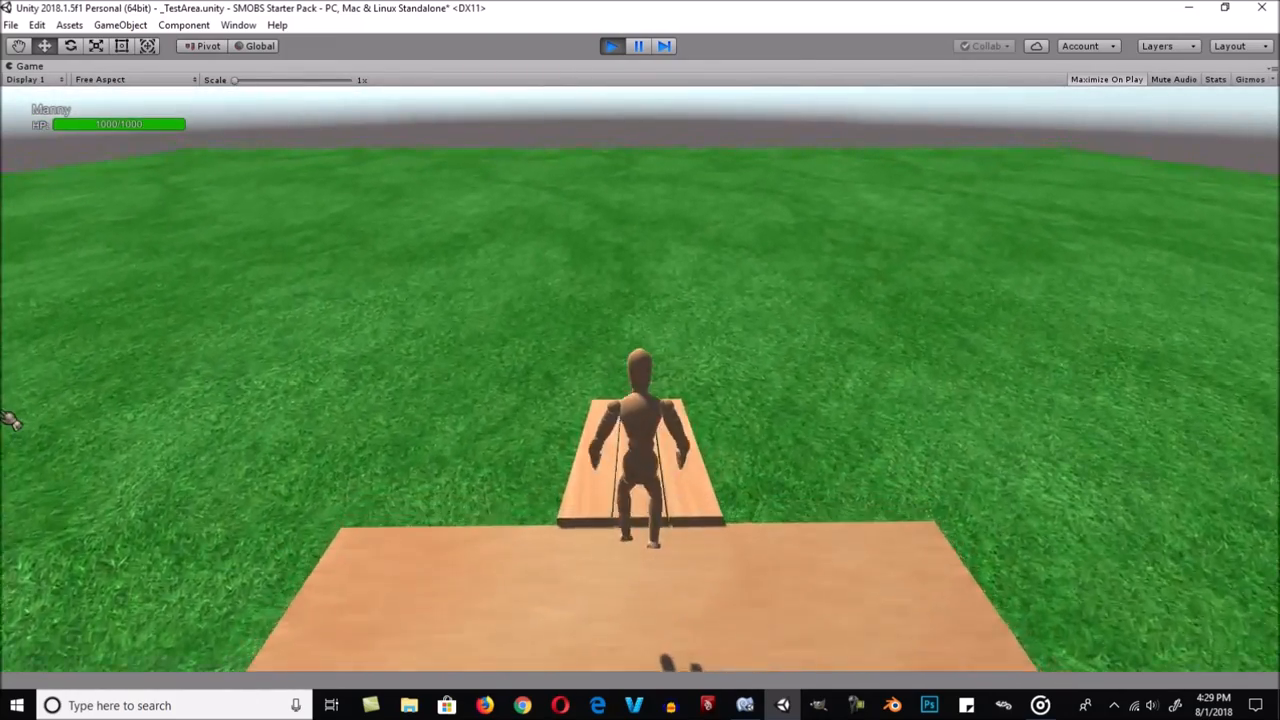